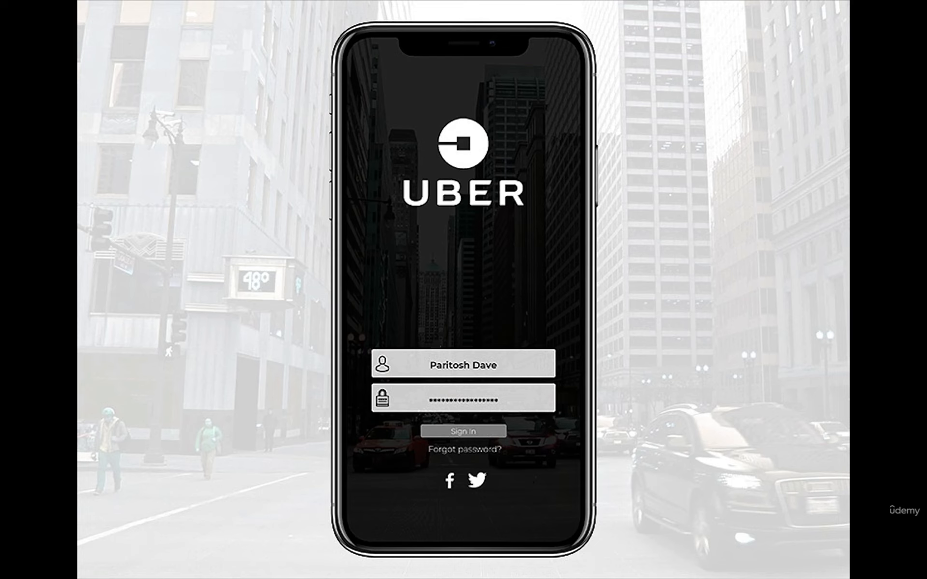
Step: Switch to the Jira issue form in Chrome and review the epic's attachments, description and reporter fields
key(super+Tab)
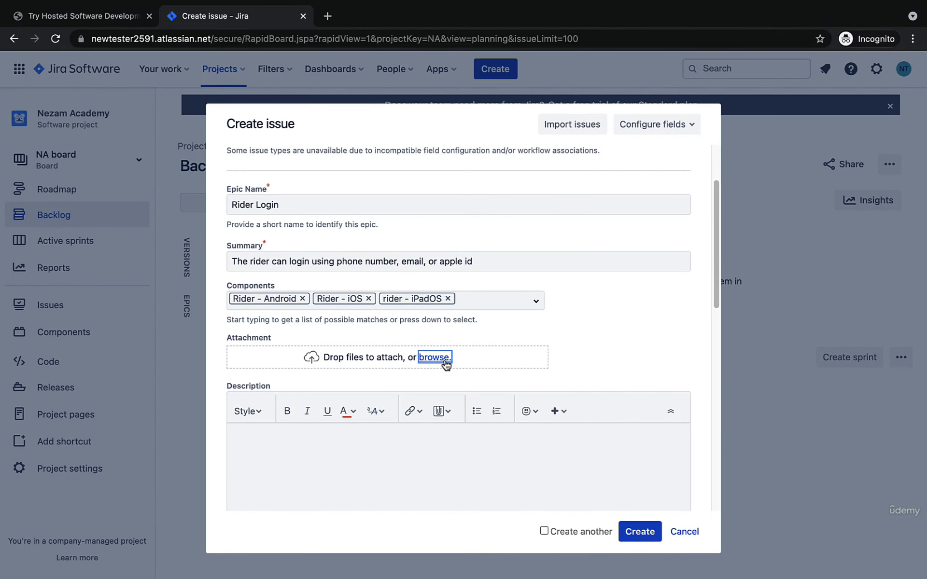
scroll(596, 315, down, 3)
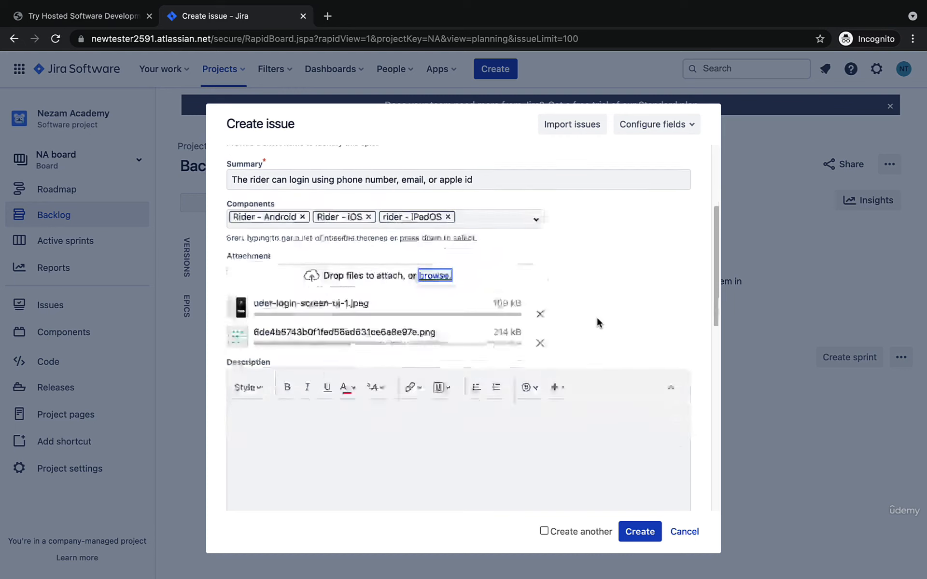
scroll(587, 333, down, 5)
click(535, 331)
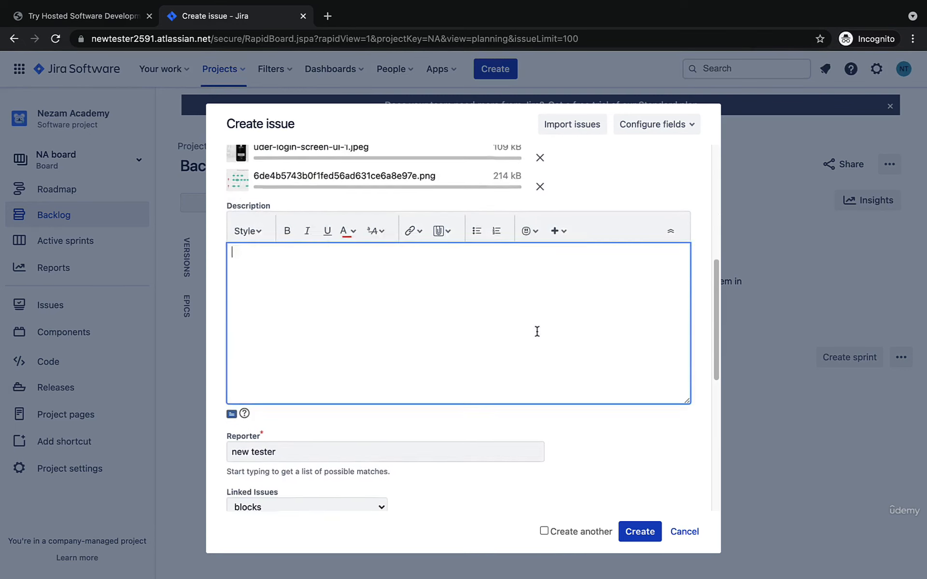
scroll(594, 274, up, 2)
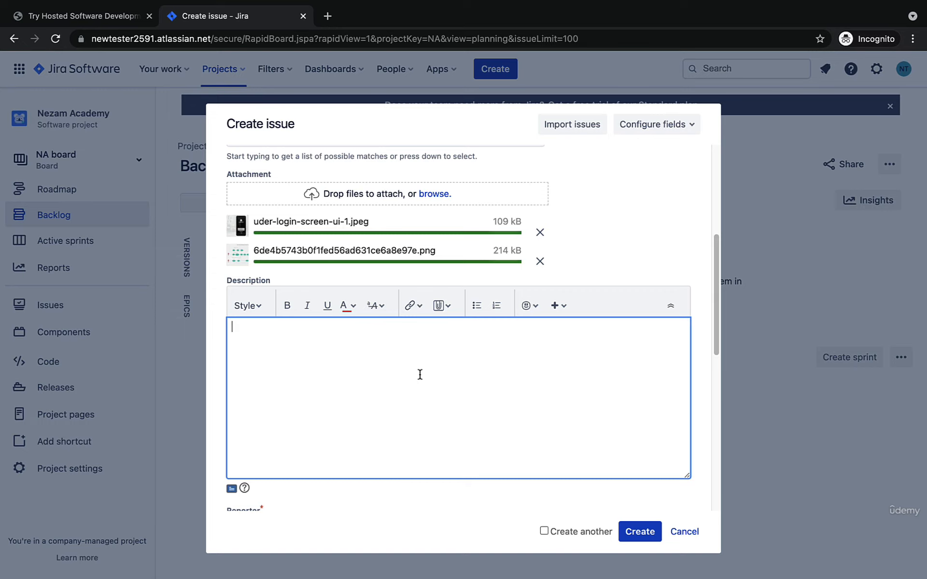
scroll(484, 372, down, 2)
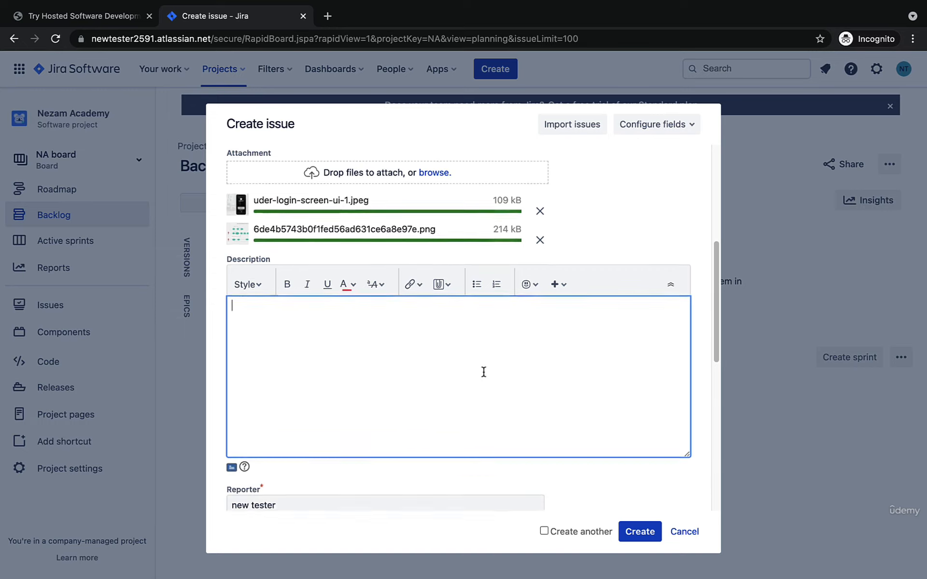
scroll(484, 372, up, 1)
scroll(484, 372, down, 1)
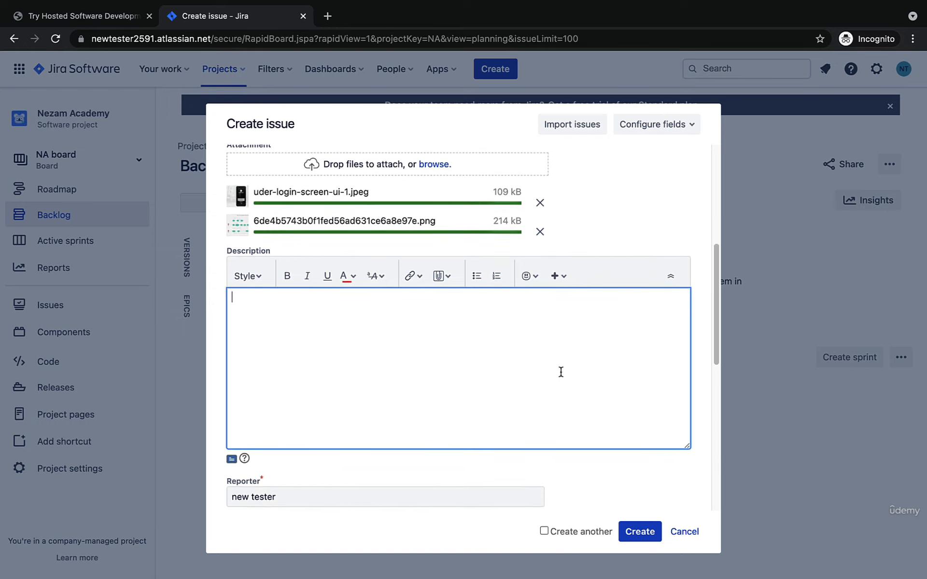
scroll(575, 374, up, 1)
scroll(575, 375, down, 5)
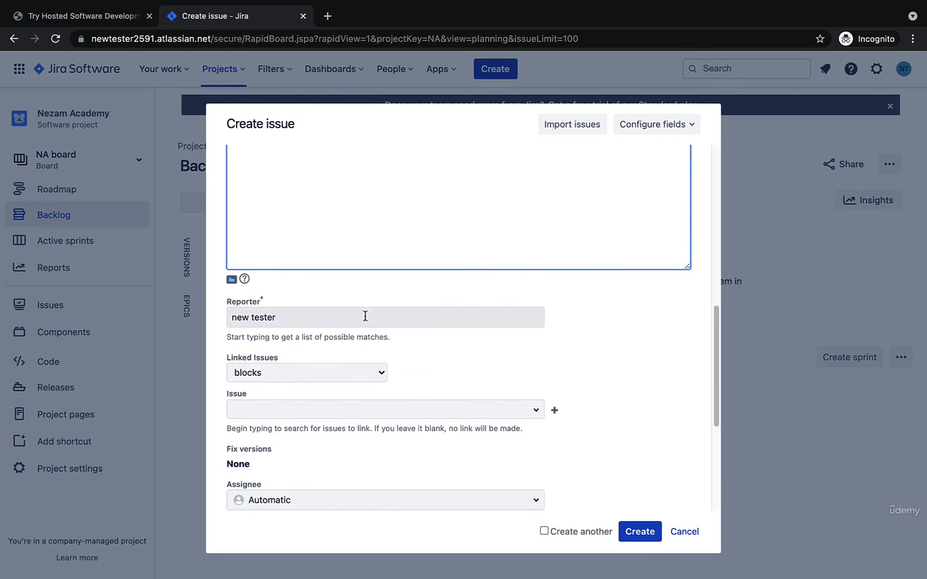
scroll(365, 316, down, 2)
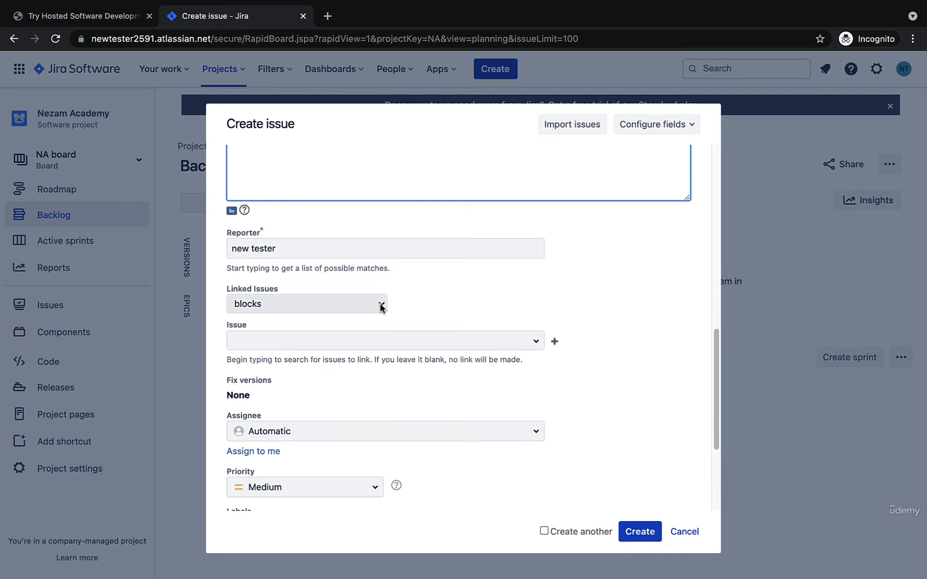
Step: Examine the available linked-issue types, the fix versions field and the assignee suggestions for the epic
click(382, 306)
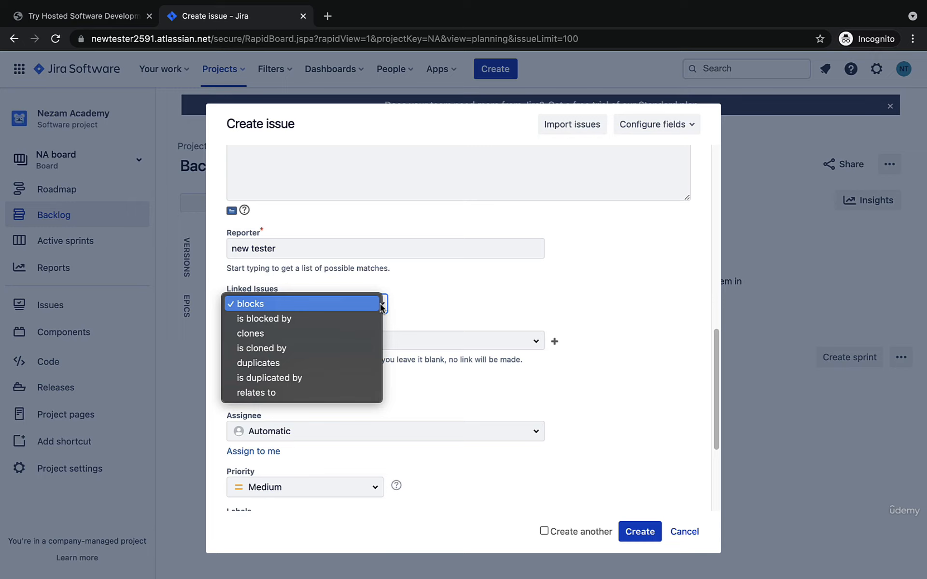
click(438, 316)
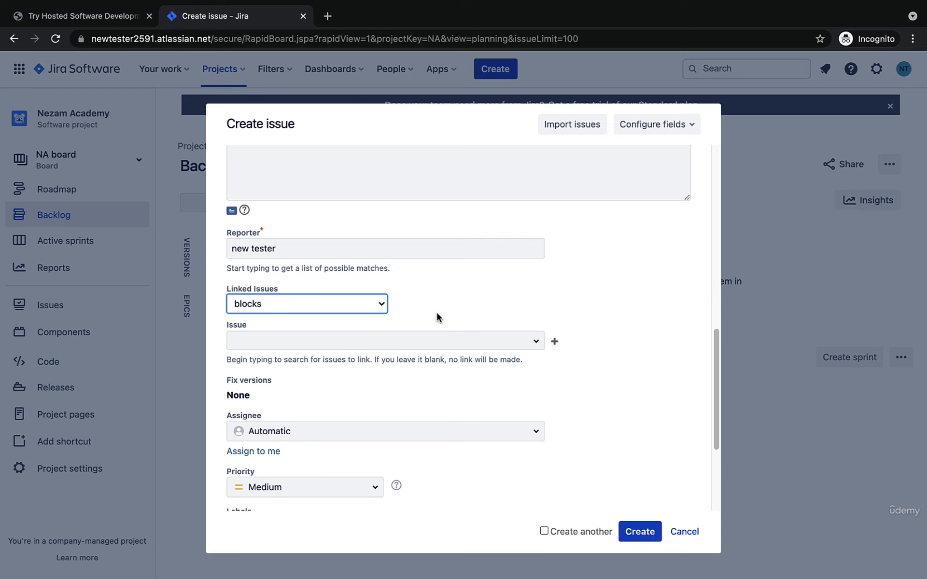
scroll(439, 317, down, 2)
triple_click(246, 304)
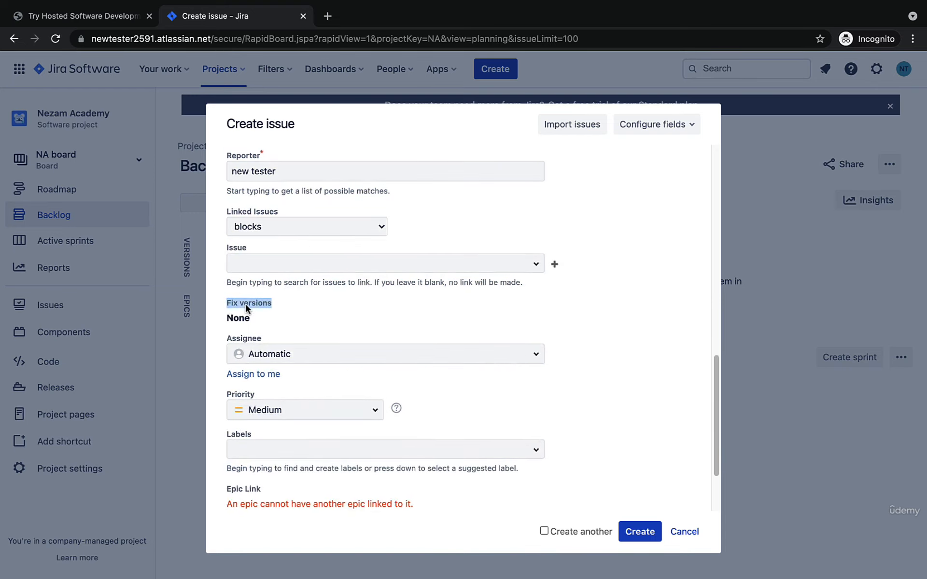
click(316, 307)
scroll(546, 319, down, 1)
click(520, 338)
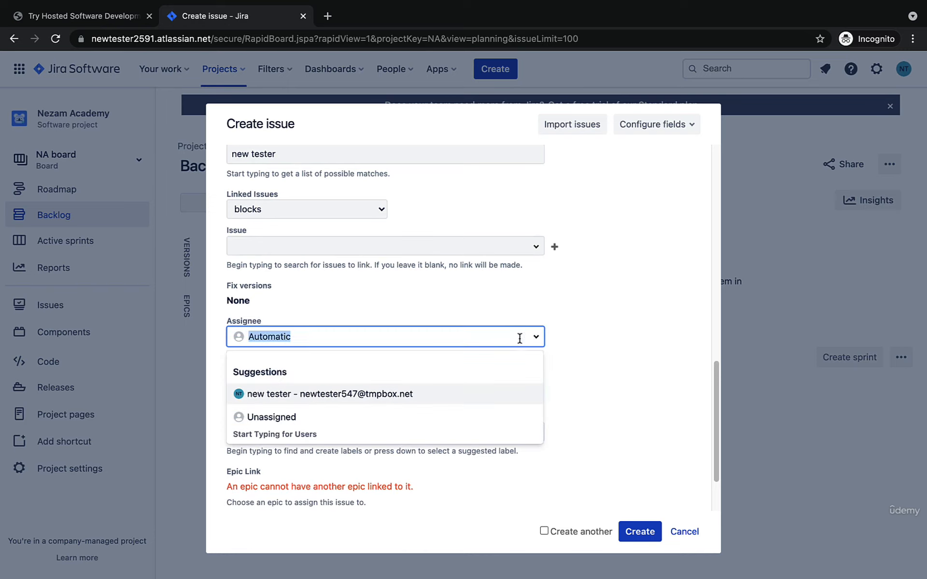
click(585, 328)
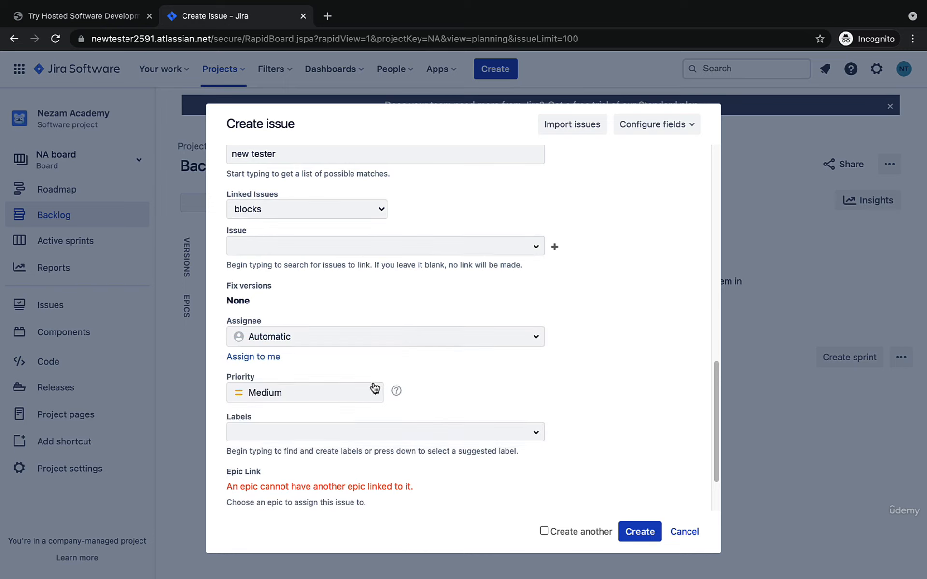
Step: Set the Rider Login epic's priority to Highest
click(375, 392)
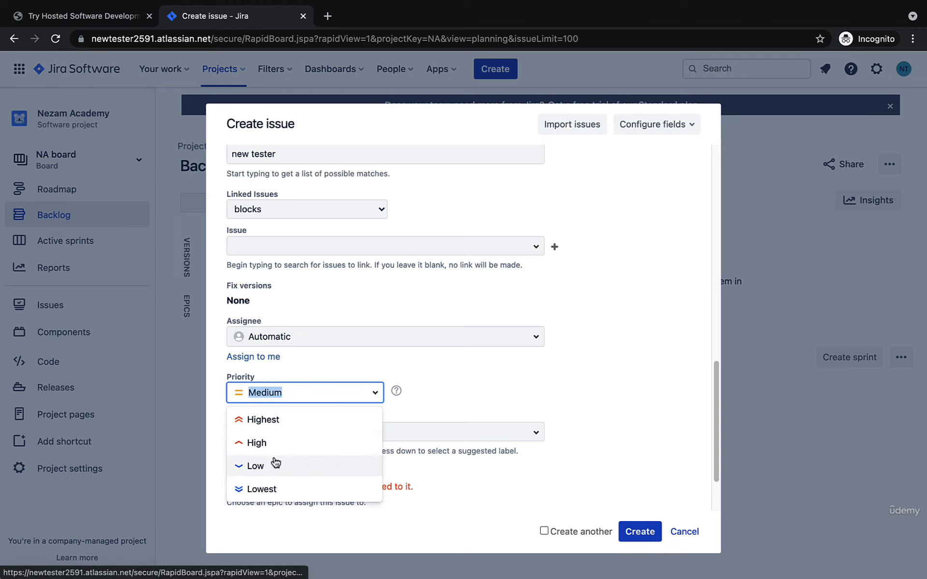
scroll(549, 356, down, 3)
click(375, 316)
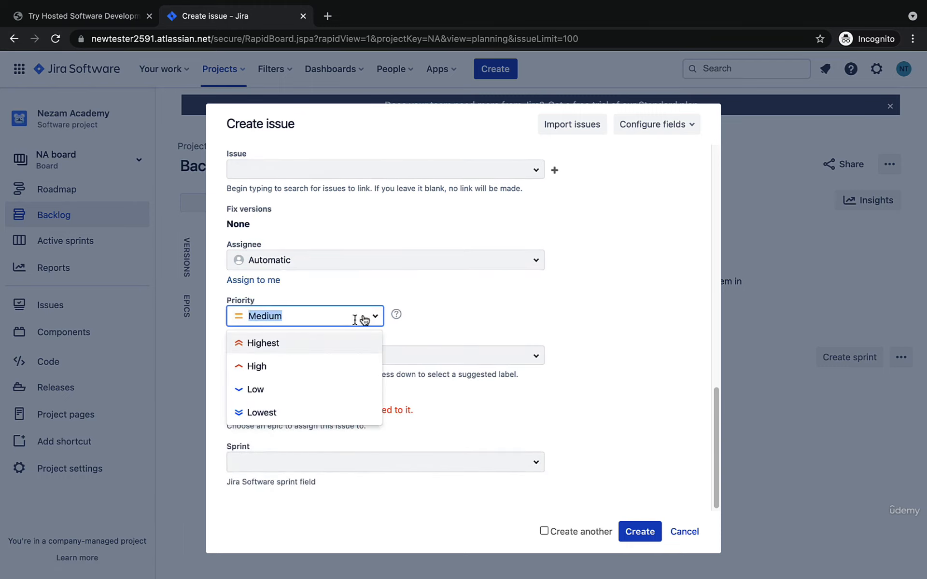
click(308, 343)
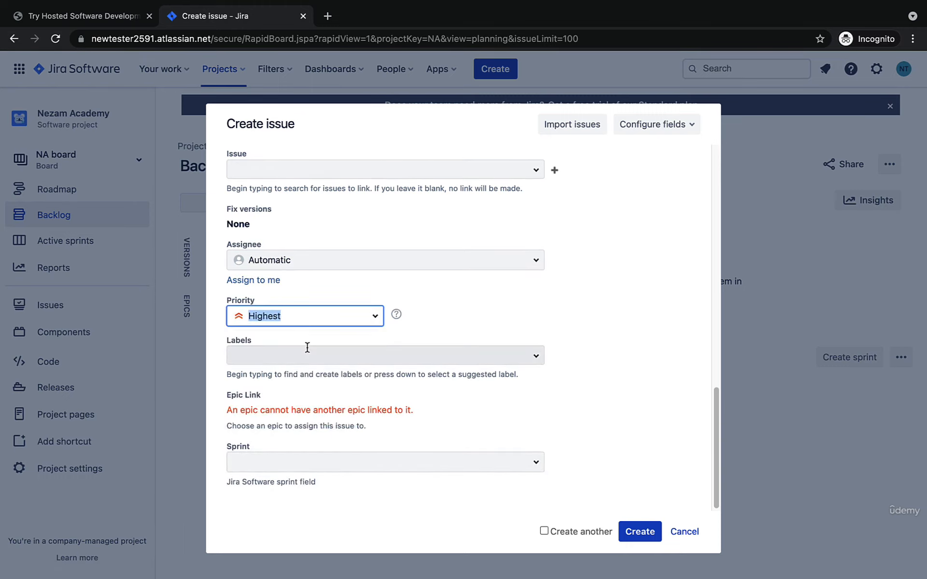
Step: Add the label Main_functionality to the Rider Login epic
click(392, 351)
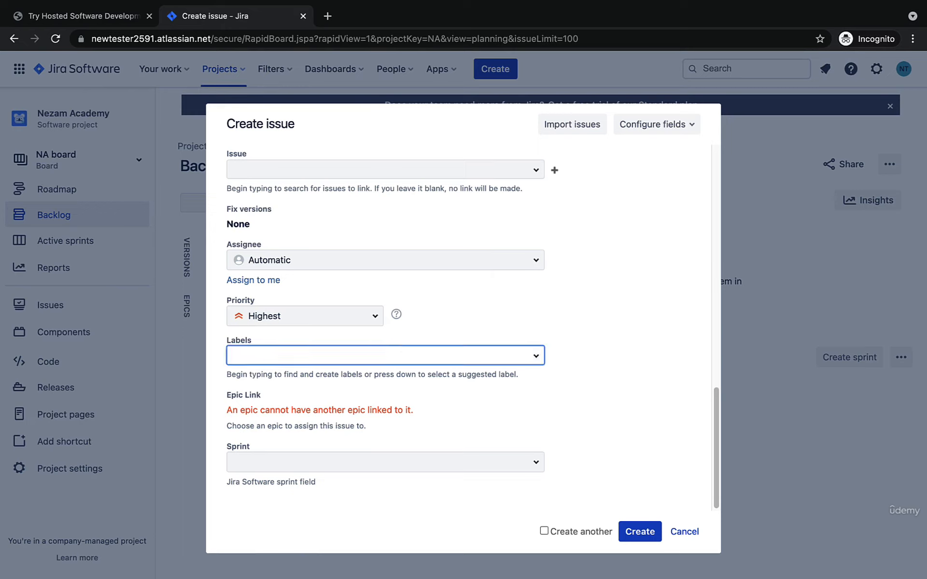
text(#)
key(BackSpace)
text(#)
key(BackSpace)
text(Main_functionality)
key(Return)
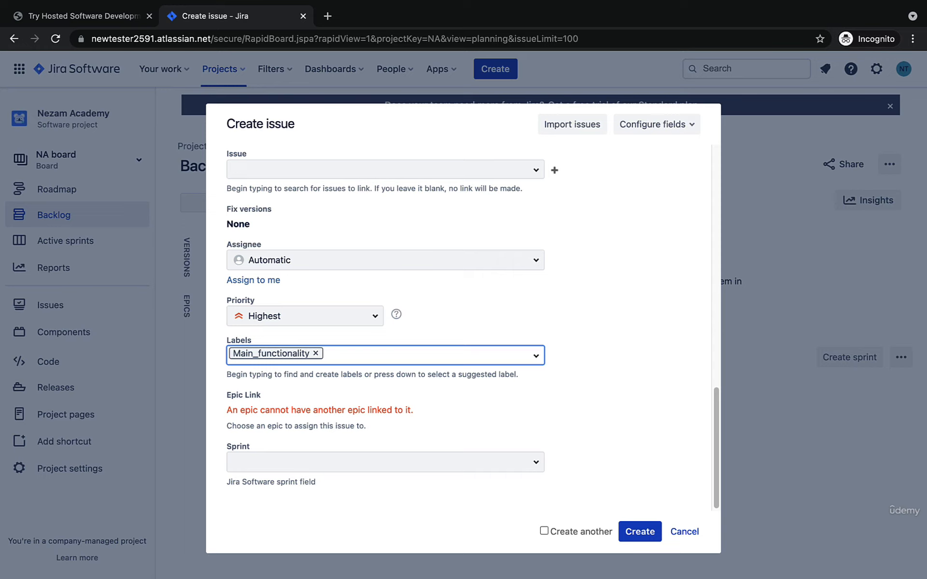
Step: Check the epic link and sprint fields, and create the Rider Login epic with the option to create another enabled
triple_click(245, 421)
click(291, 417)
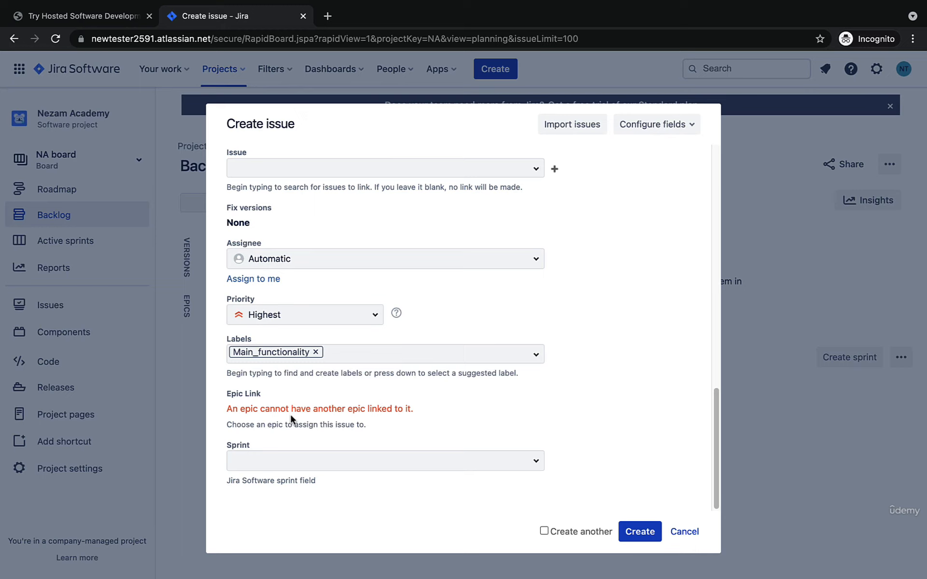
click(535, 463)
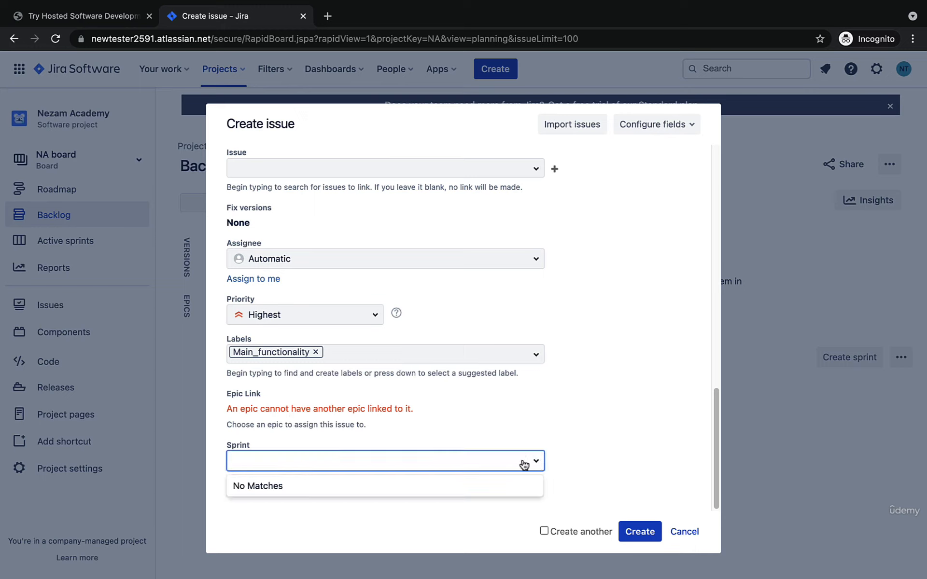
click(573, 454)
scroll(506, 427, up, 10)
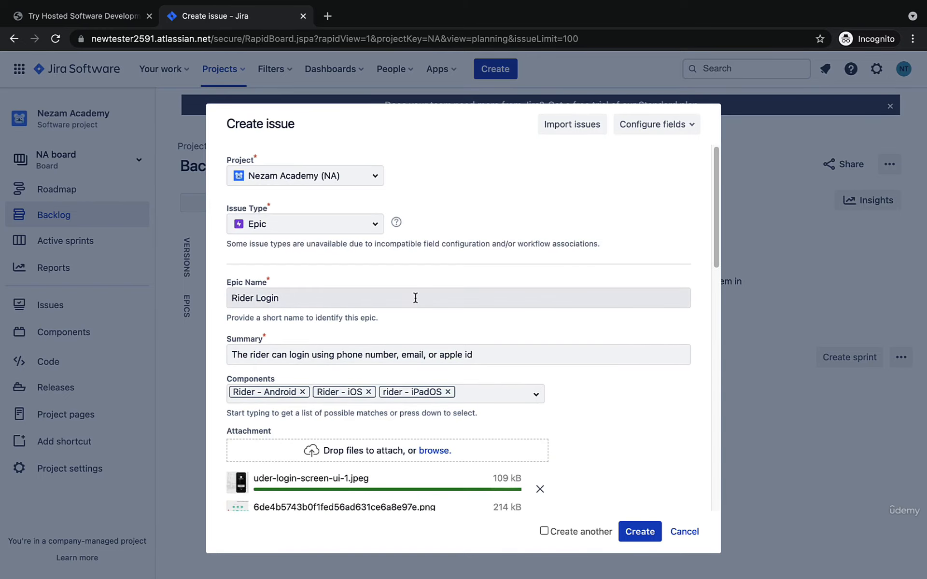
scroll(436, 322, down, 10)
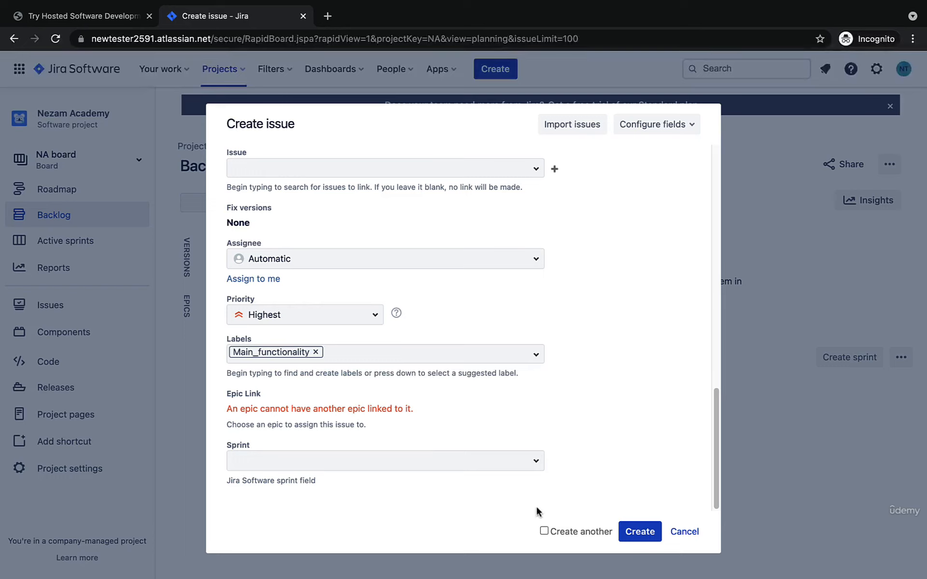
click(544, 531)
click(653, 532)
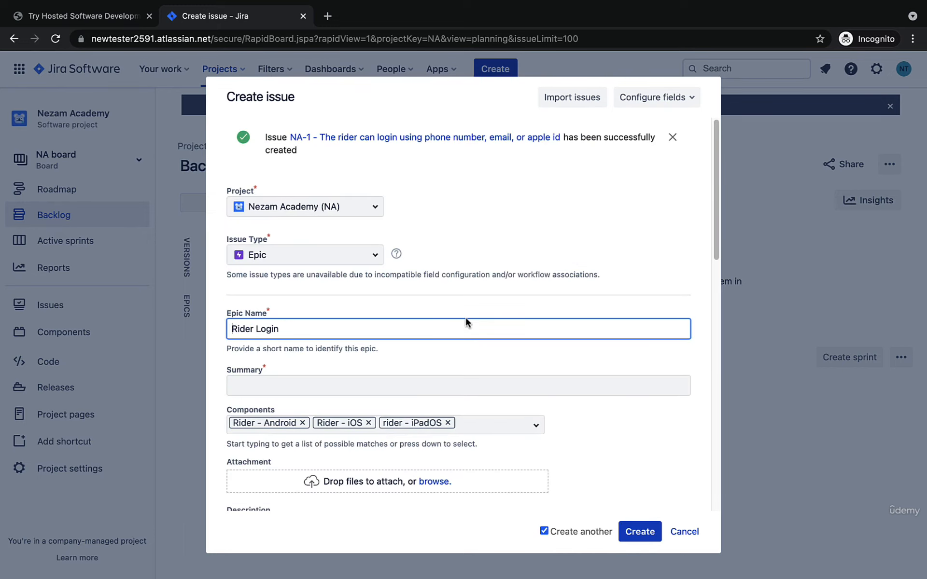
Step: Review which field values are carried over into the form for another epic
scroll(451, 284, down, 6)
scroll(452, 280, down, 5)
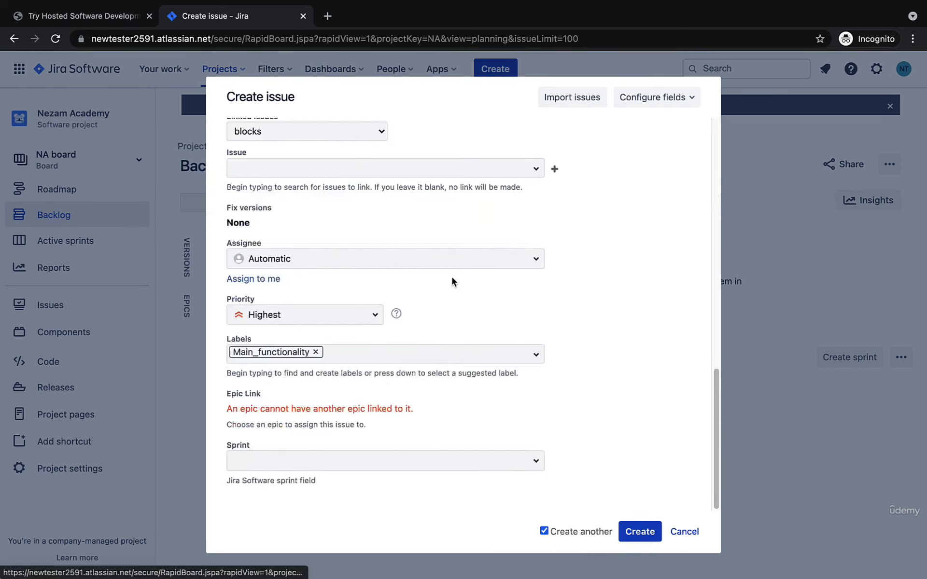
scroll(452, 280, up, 15)
click(484, 280)
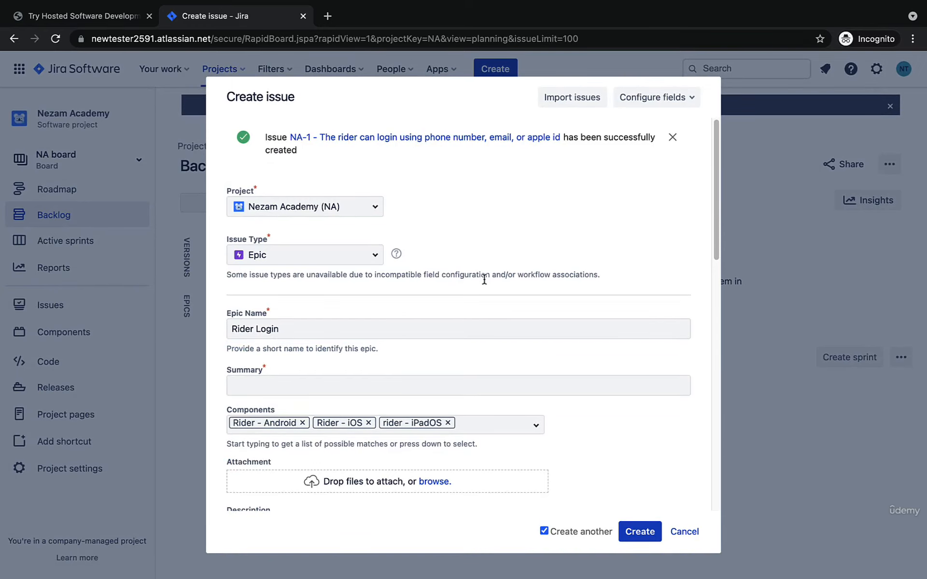
scroll(449, 320, down, 4)
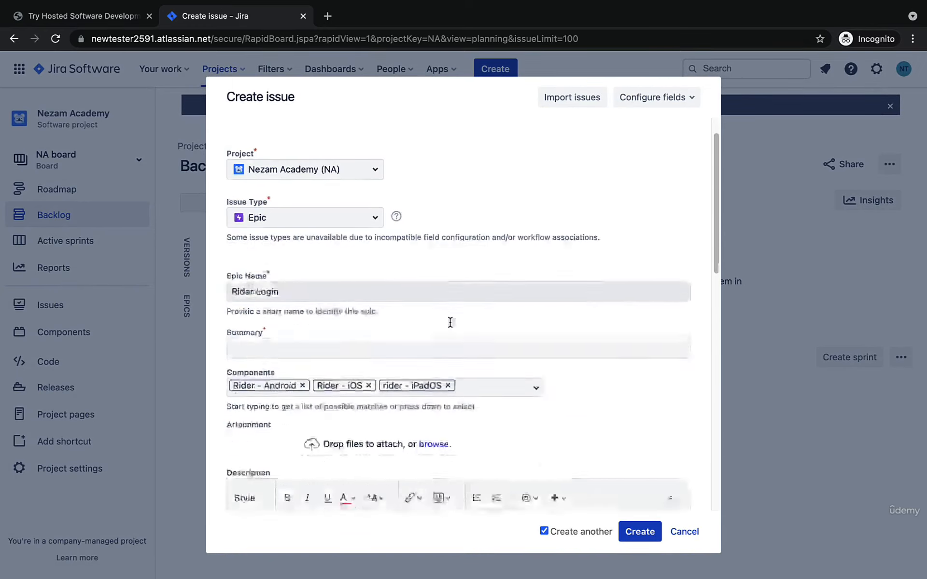
scroll(449, 321, down, 6)
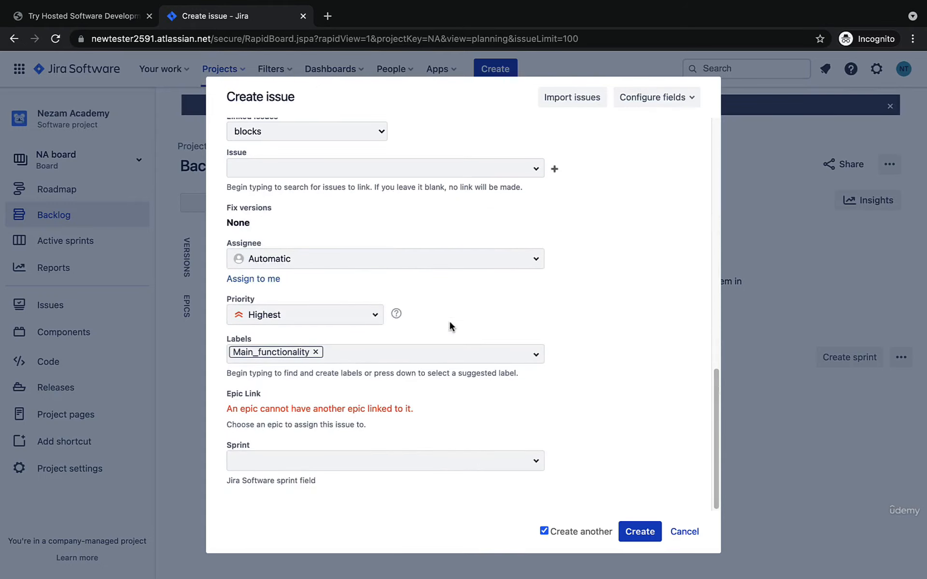
scroll(449, 321, up, 10)
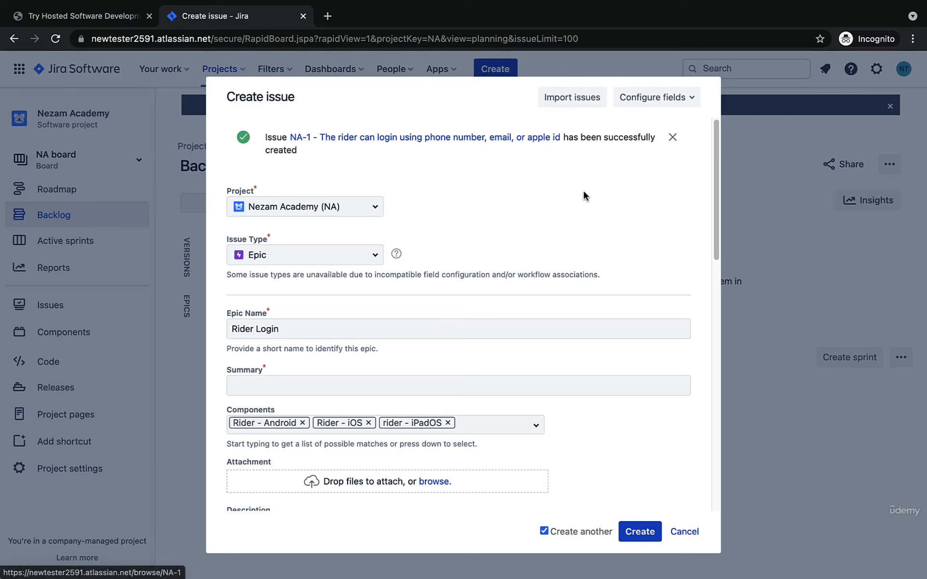
Step: Change the epic name to Rider Registration and copy the same text into the summary
double_click(353, 332)
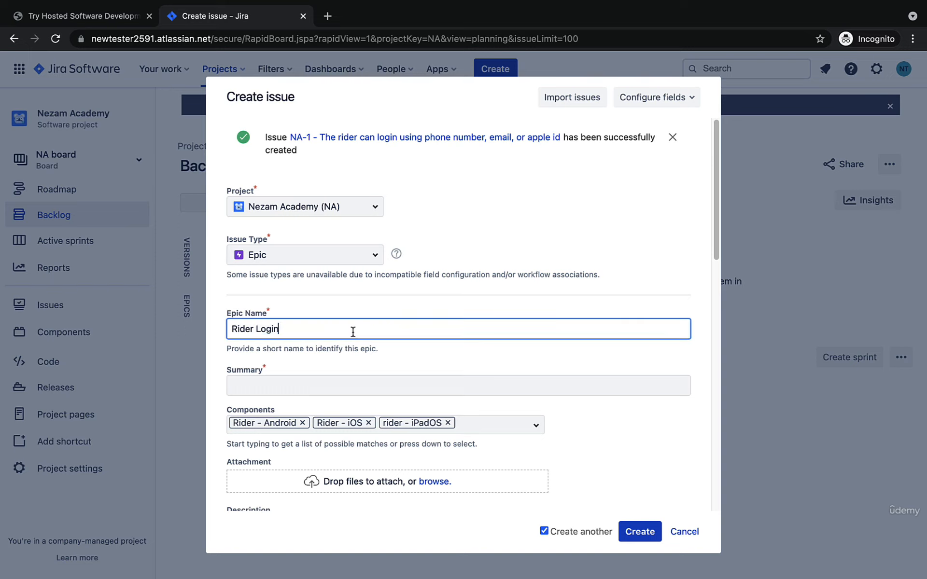
key(BackSpace)
text(Registration)
key(ctrl+a)
key(ctrl+c)
click(341, 384)
key(ctrl+v)
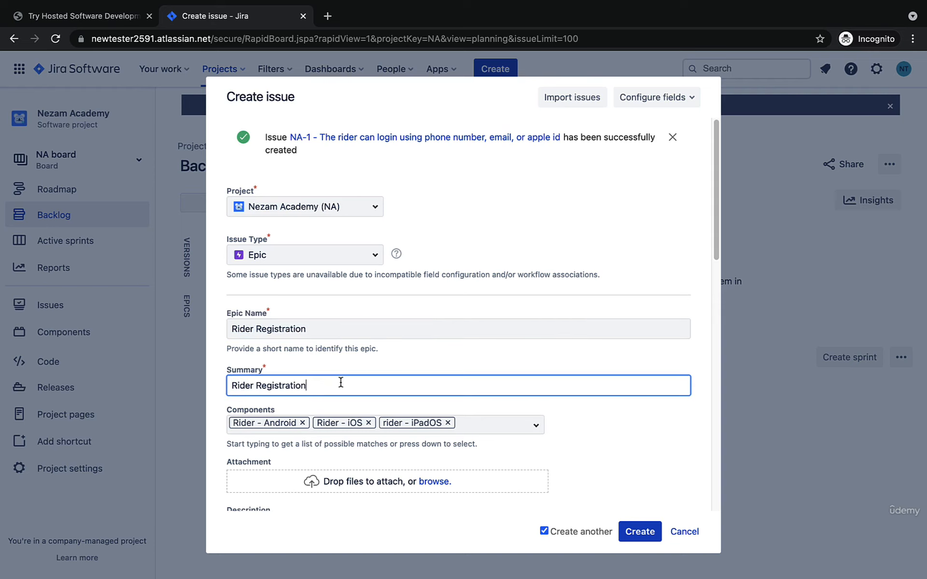
Step: Return from the registration screenshot to Chrome and create the Rider Registration epic with the carried-over components, priority and label
scroll(340, 383, down, 2)
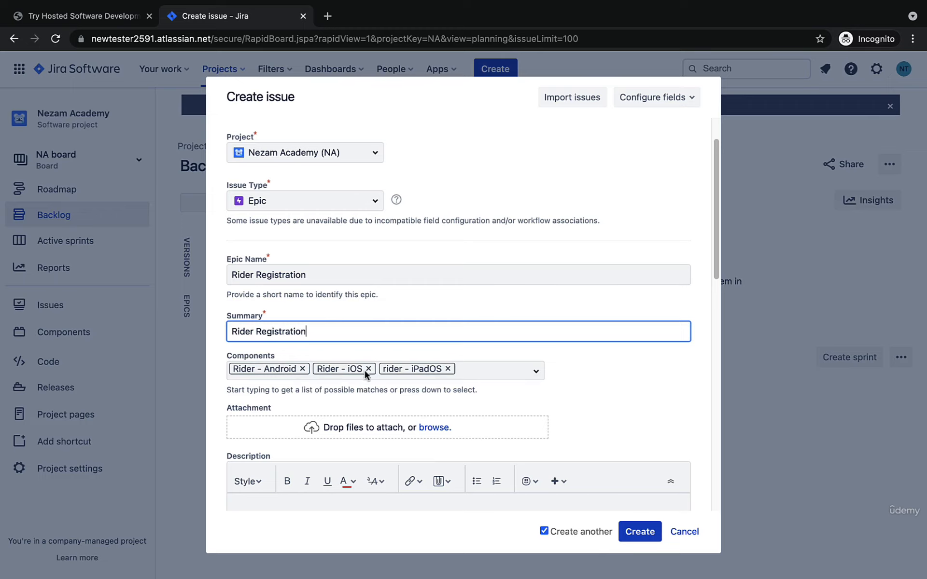
scroll(492, 367, down, 3)
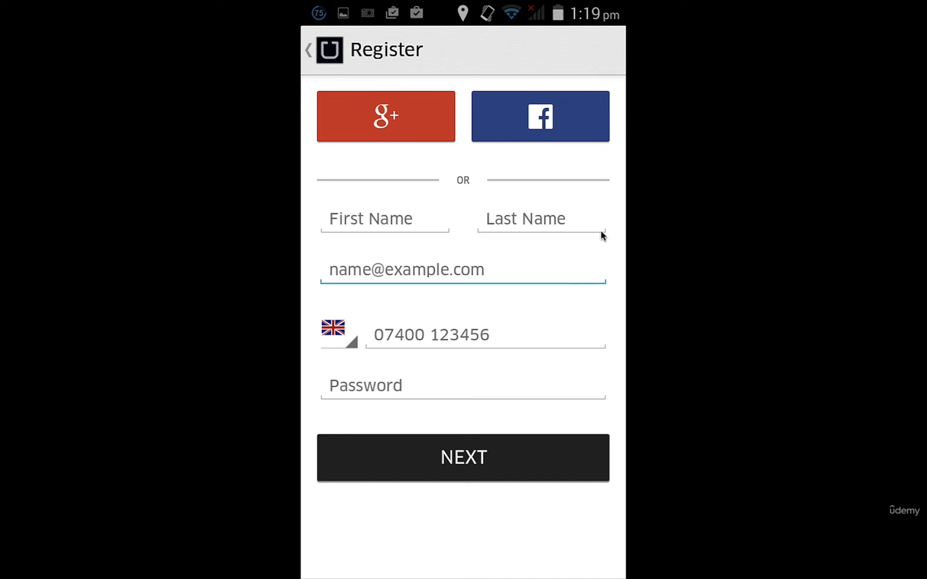
key(super+Tab)
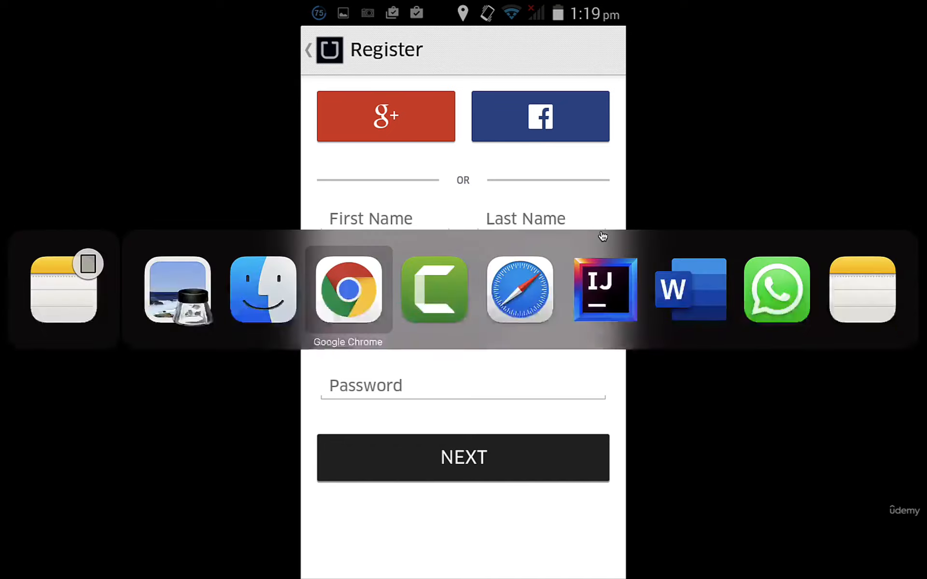
scroll(468, 330, down, 2)
click(429, 311)
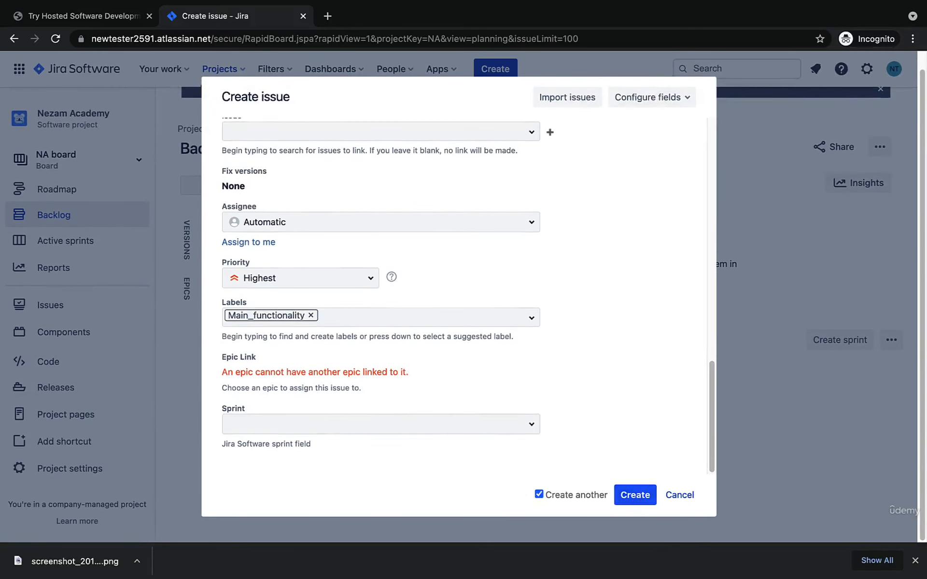
click(634, 494)
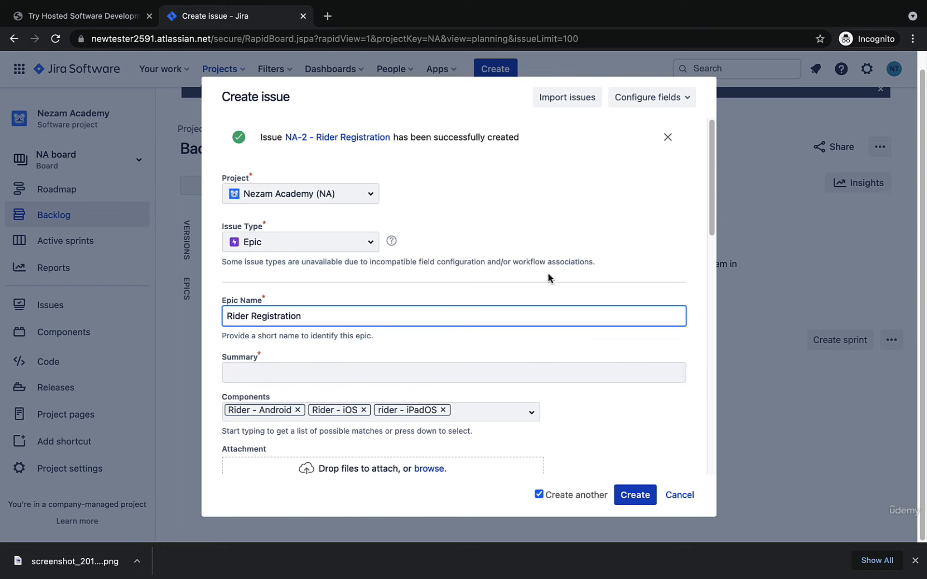
Step: Change the epic name to Request a ride and copy the same text into the summary
double_click(493, 311)
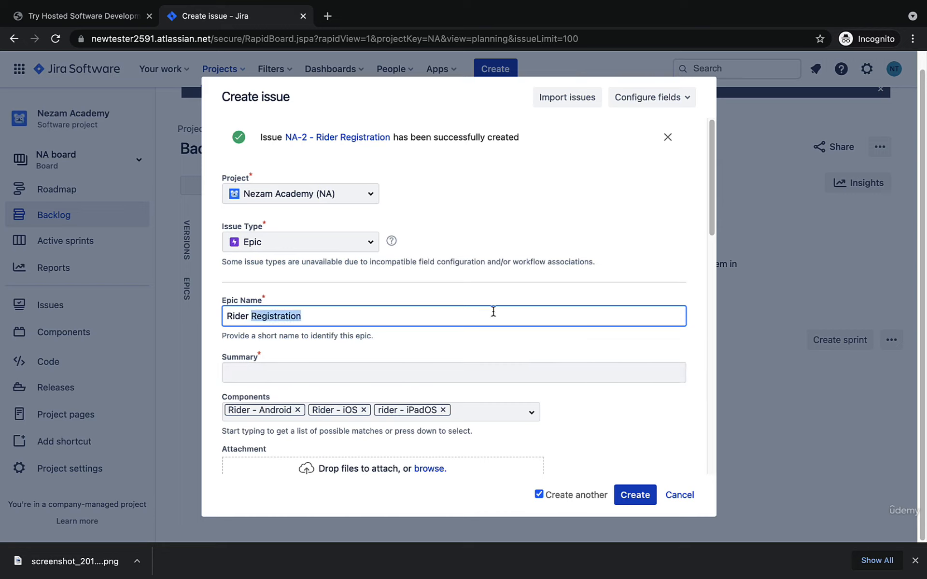
key(BackSpace)
key(BackSpace)
key(BackSpace)
key(BackSpace)
key(BackSpace)
key(BackSpace)
text(equest a ride)
key(super+a)
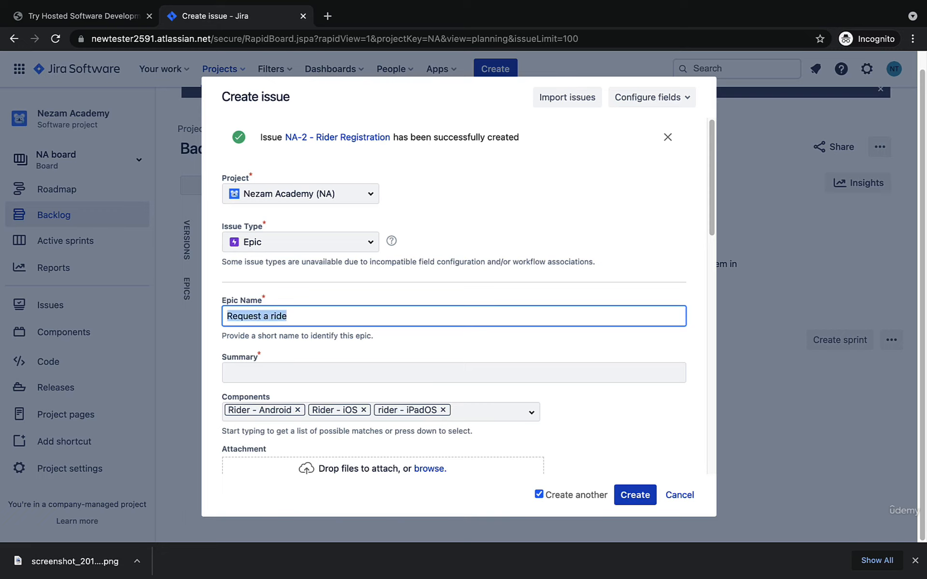
key(super+c)
click(466, 371)
key(super+v)
Step: Check the carried-over fields further down the form and create the Request a ride epic
scroll(646, 436, down, 10)
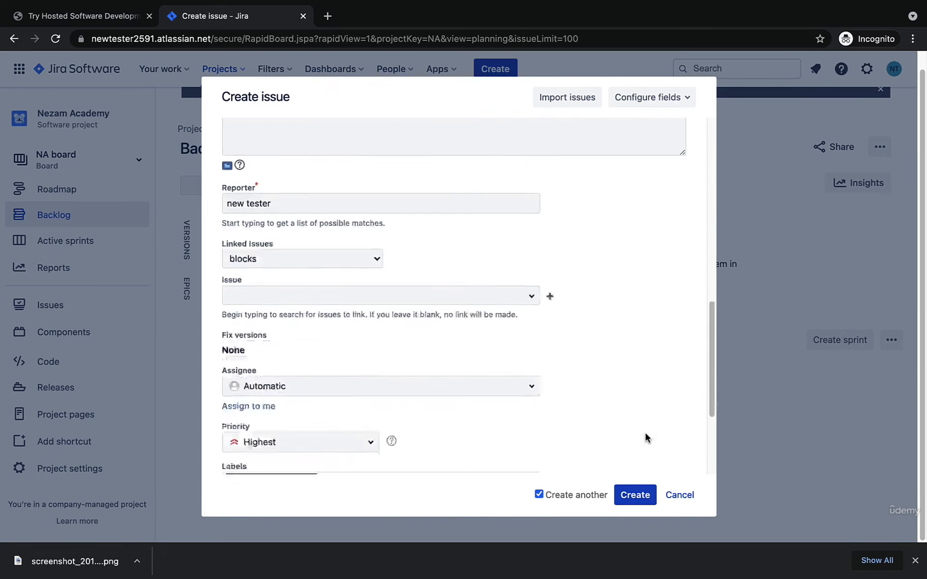
scroll(646, 437, down, 5)
click(635, 495)
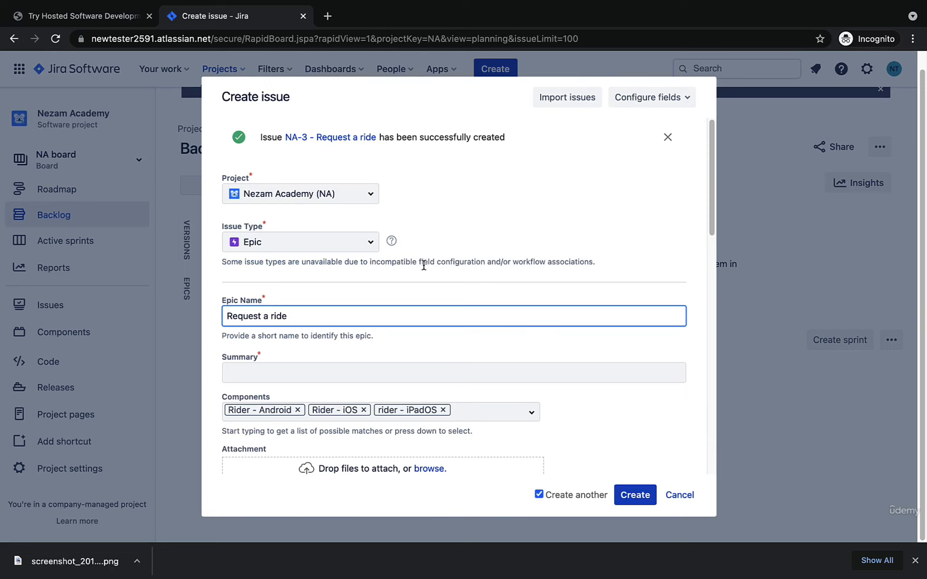
Step: Create another epic with Leave a rating as its name and summary, keeping the rider components
key(super+a)
key(BackSpace)
text(Leave a t)
text(ating)
key(super+a)
key(super+c)
click(421, 367)
key(super+v)
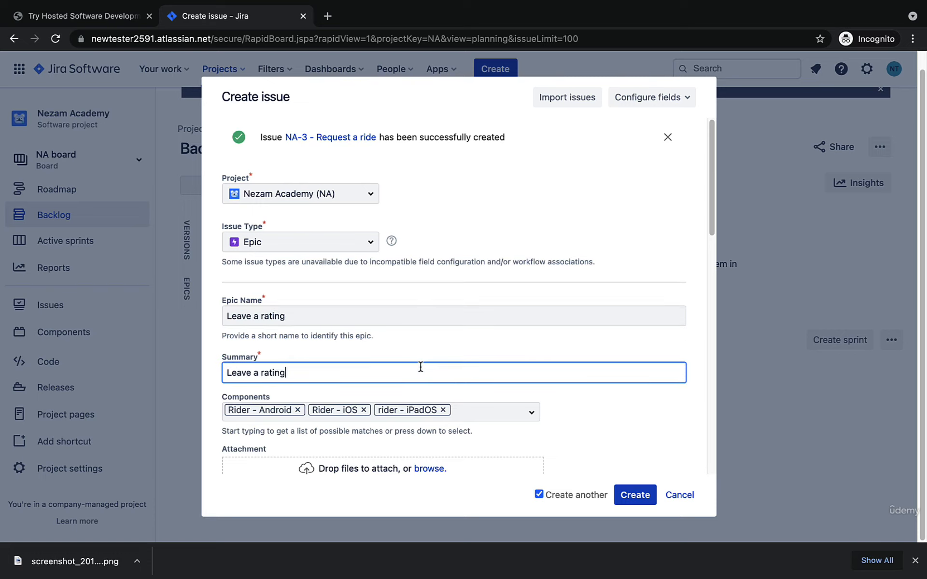
click(628, 495)
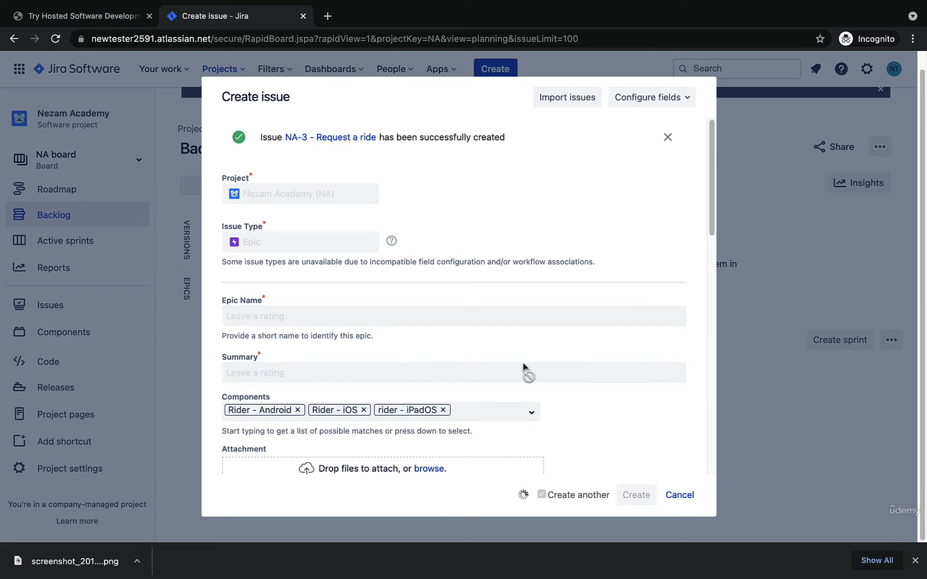
Step: Create another rider epic with My previous trips as both the epic name and the summary
key(super+a)
key(BackSpace)
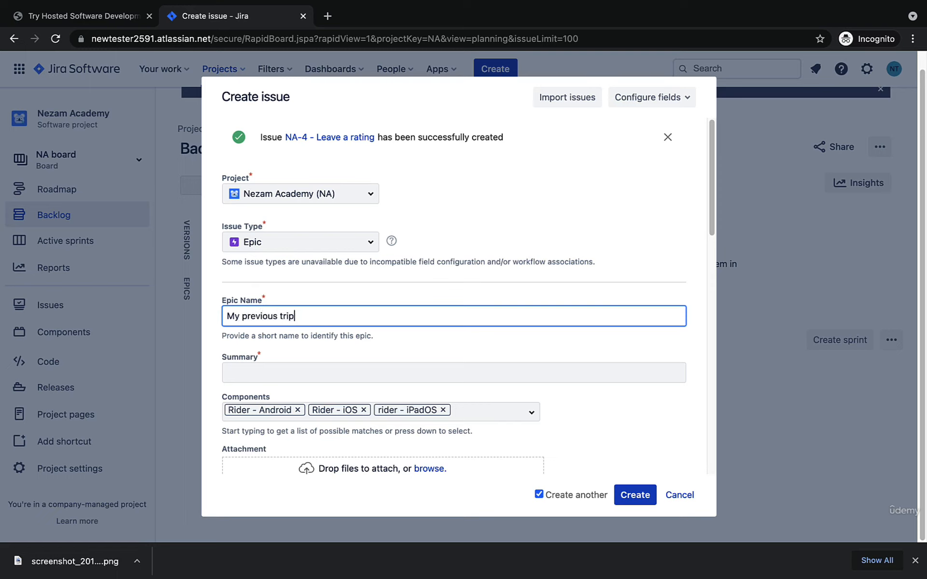
text(s)
key(ctrl+a)
key(ctrl+c)
click(470, 373)
key(ctrl+v)
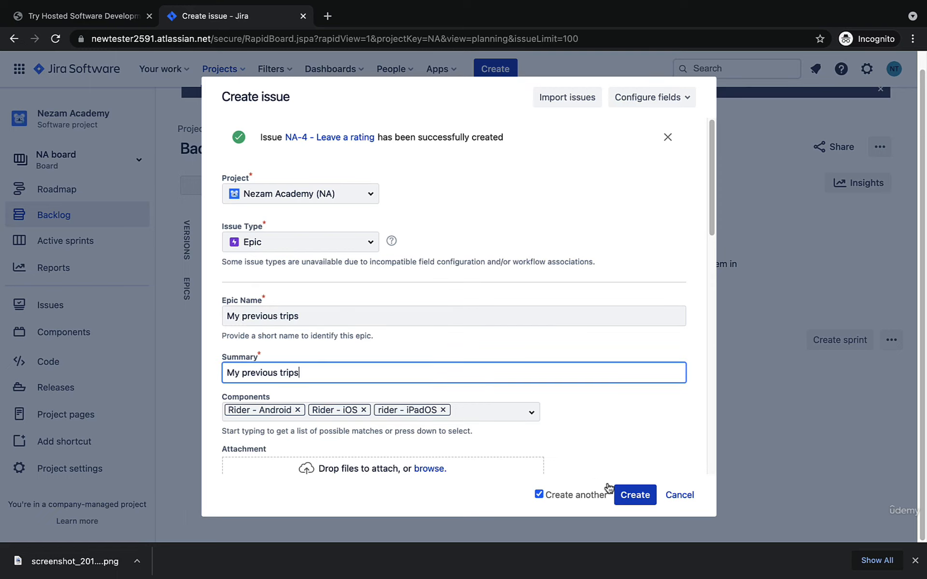
click(632, 495)
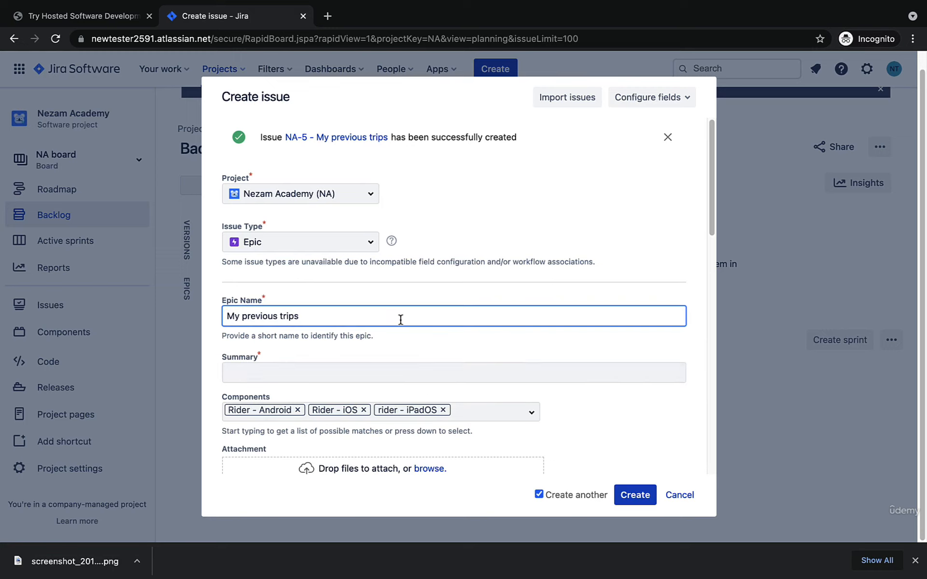
Step: Create another rider epic with My wallet as both the epic name and the summary
key(ctrl+a)
text(My)
key(ctrl+a)
key(ctrl+c)
click(563, 372)
key(ctrl+v)
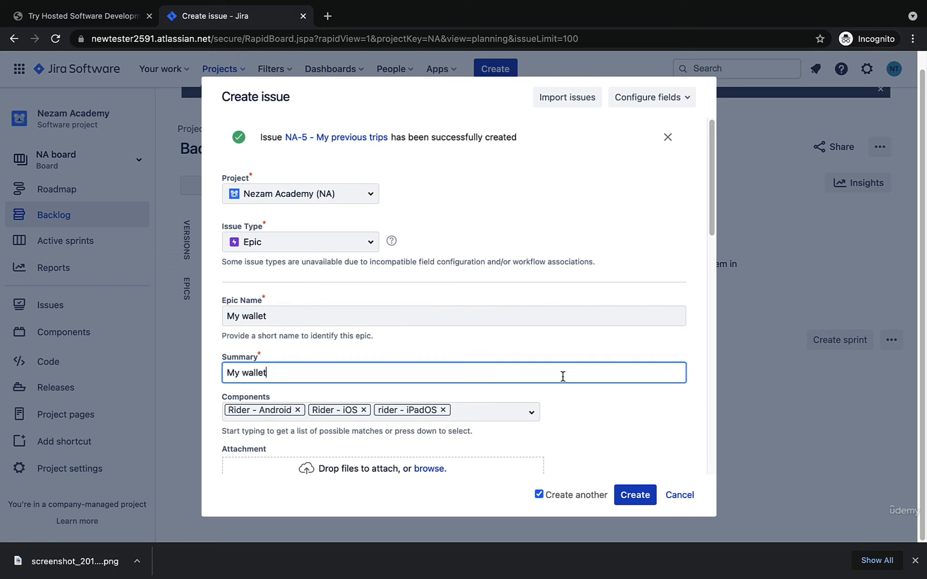
click(635, 495)
Step: Create another rider epic with Request a ride for a friend as both the epic name and the summary
key(ctrl+a)
text(Request a ride for a frien)
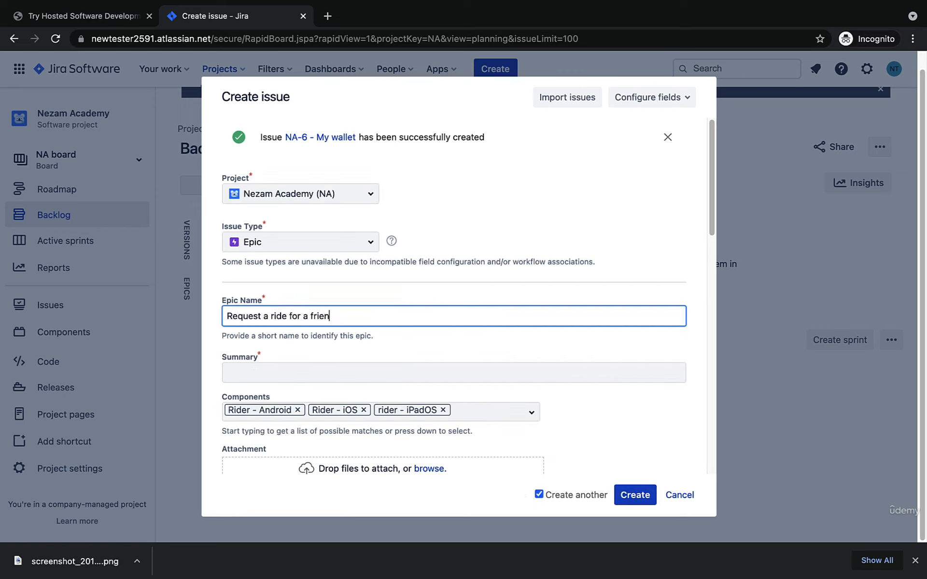
text(d)
key(ctrl+a)
key(ctrl+c)
click(470, 378)
key(ctrl+v)
click(632, 502)
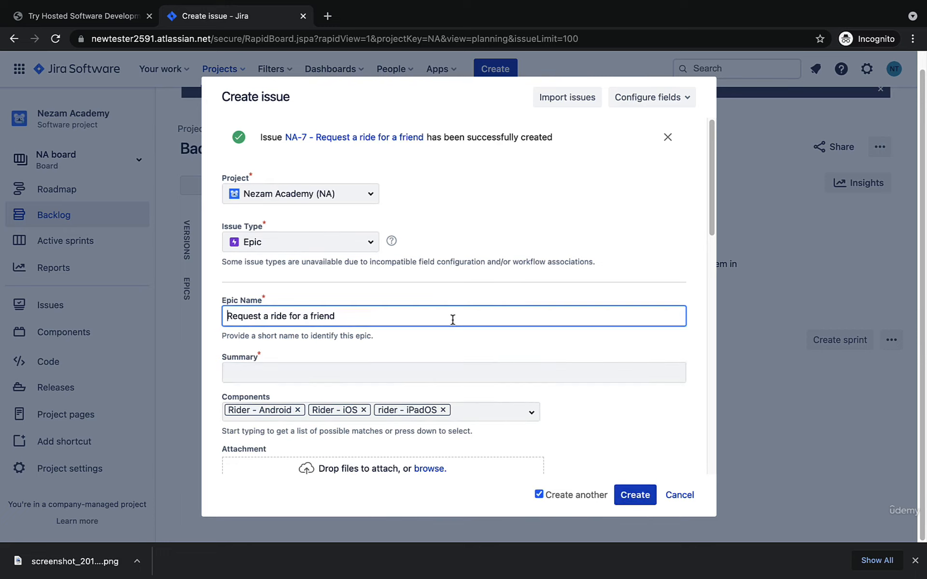
Step: Replace the three rider components with driver - Android, driver - iOS and driver - iPadOS
click(457, 345)
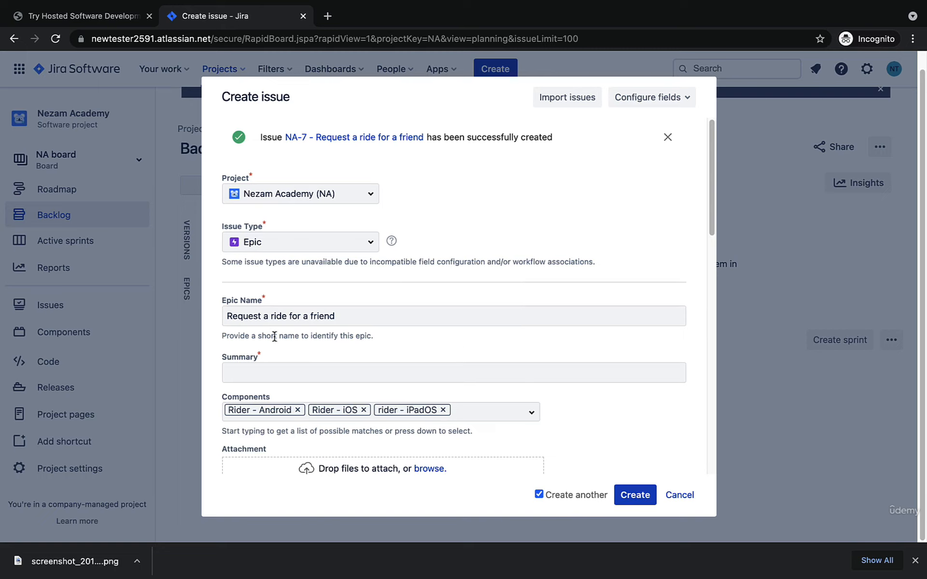
scroll(367, 319, down, 1)
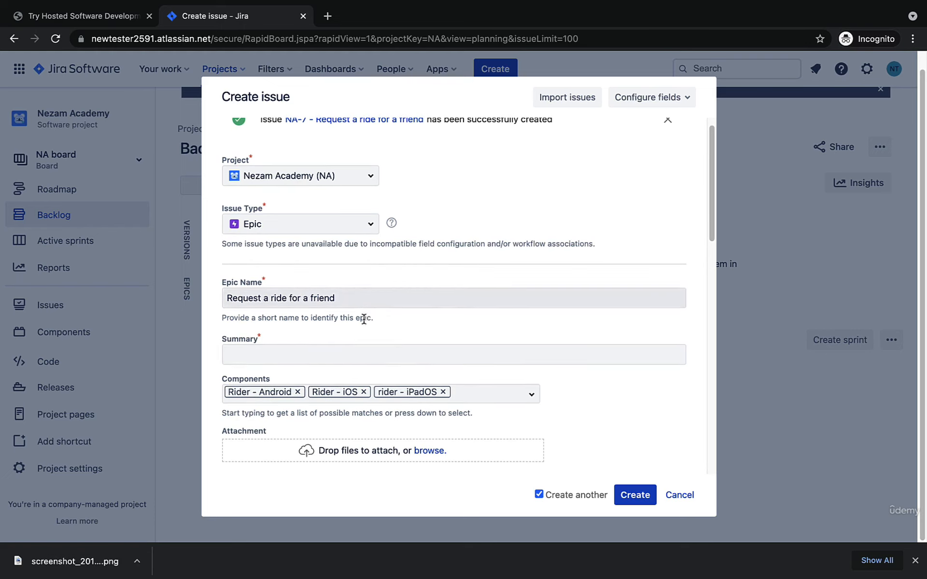
click(297, 392)
click(282, 393)
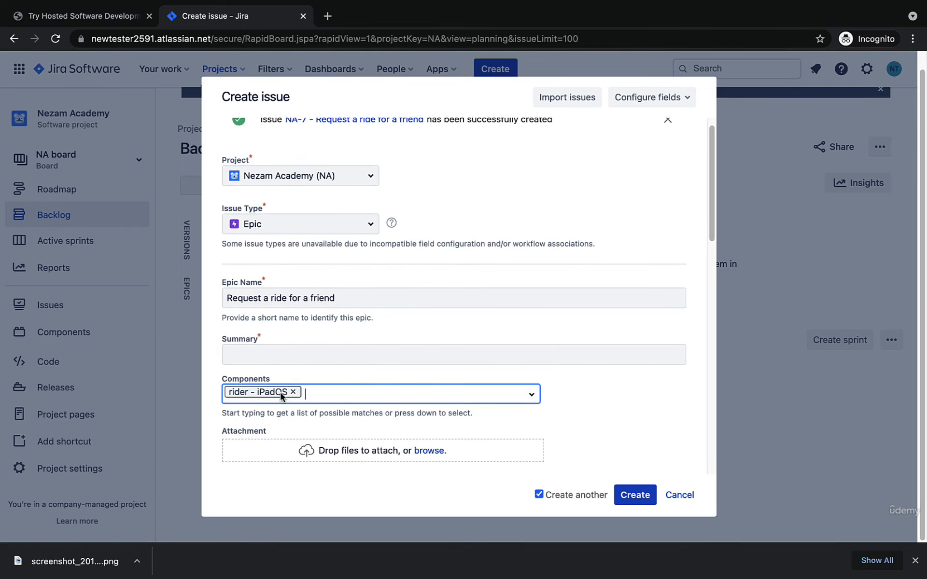
click(294, 392)
text(driver)
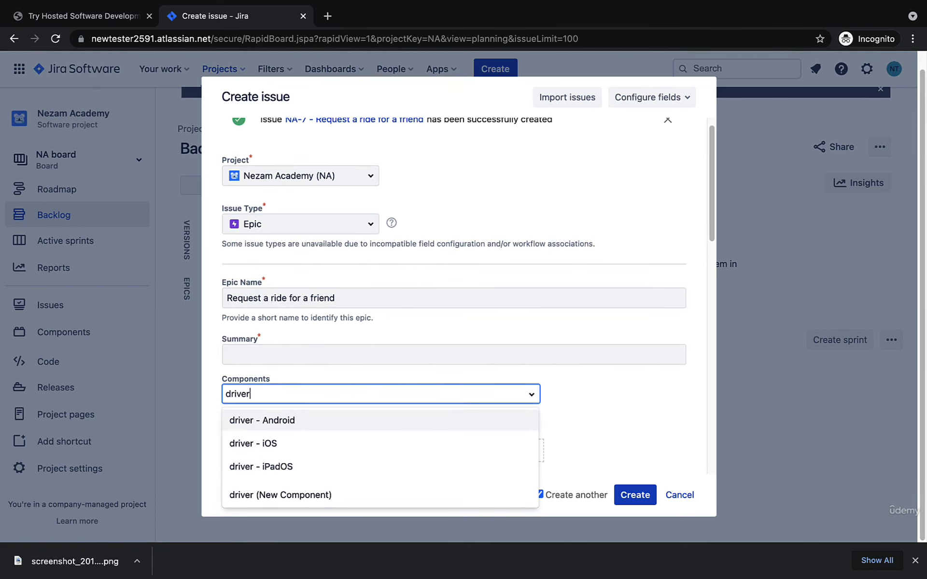
click(266, 418)
text(driver)
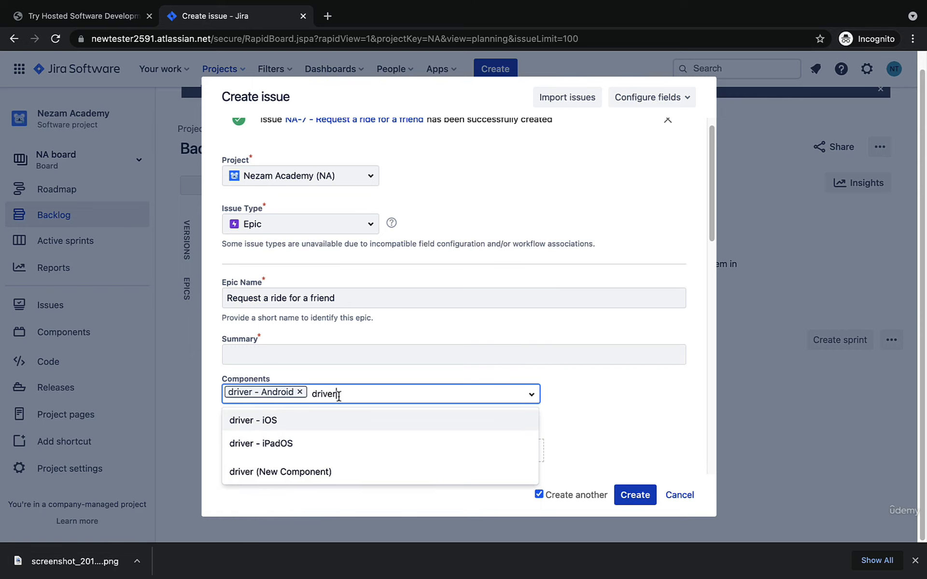
click(321, 421)
text(driver)
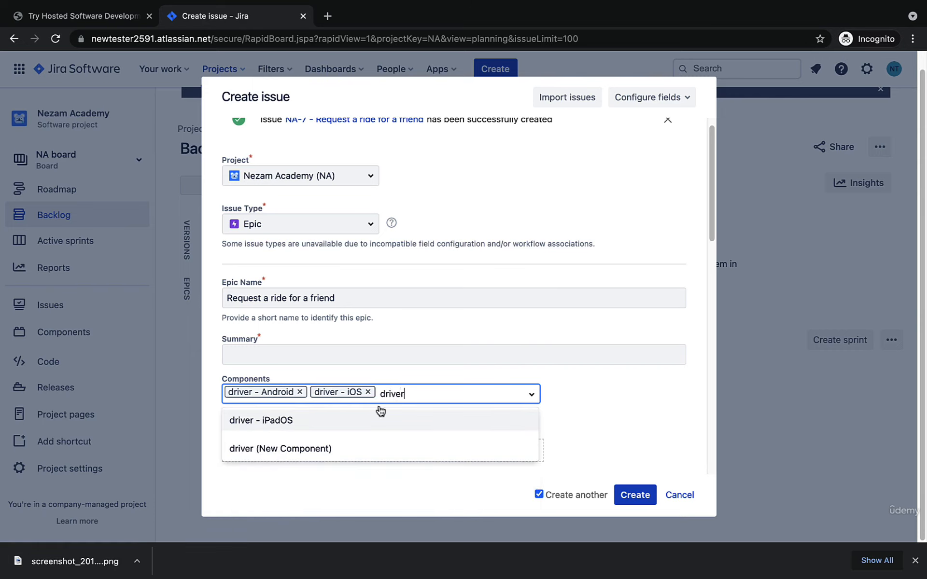
click(370, 420)
Step: Create an epic with Driver Login as its name and summary, using the three driver components
click(472, 349)
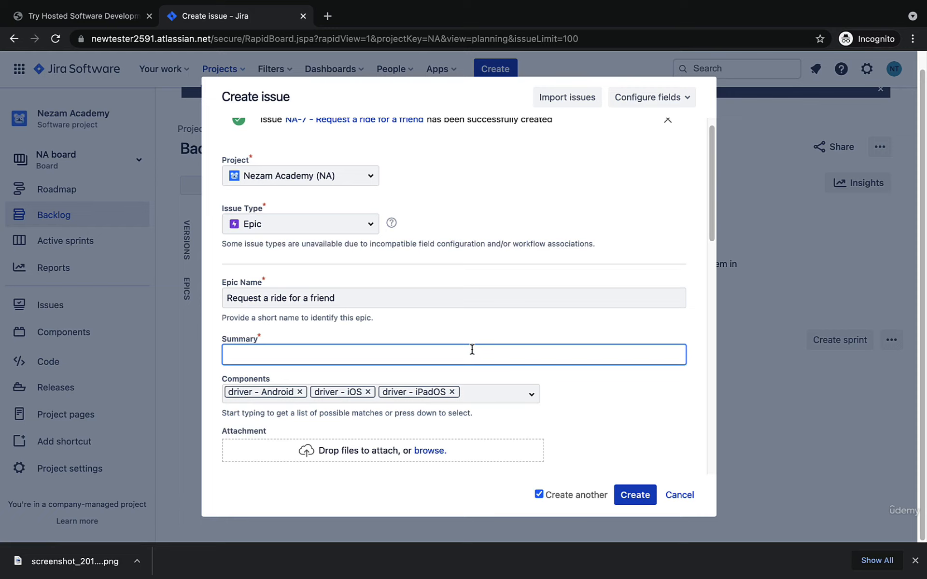
text(Login)
key(super+a)
key(super+c)
triple_click(429, 304)
key(super+v)
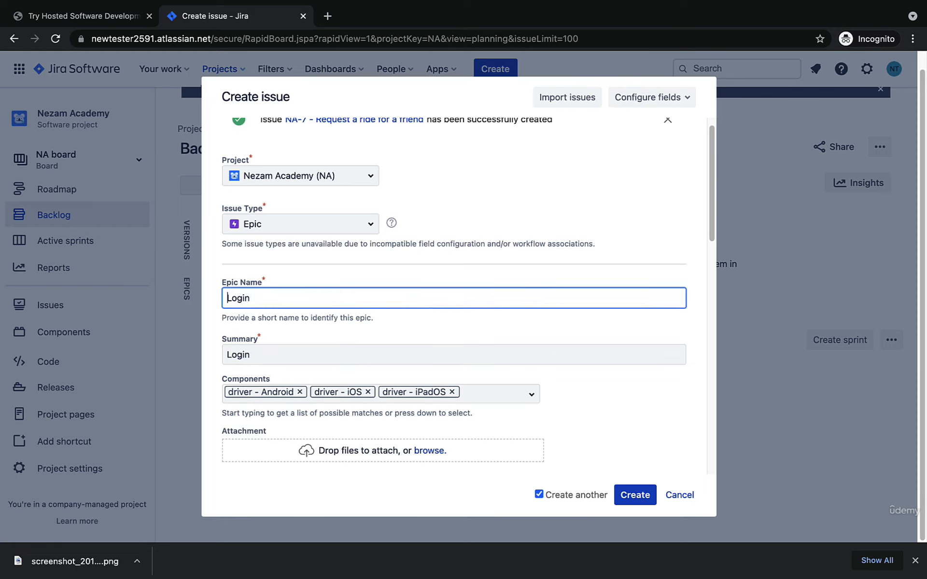
text(Driver)
click(363, 360)
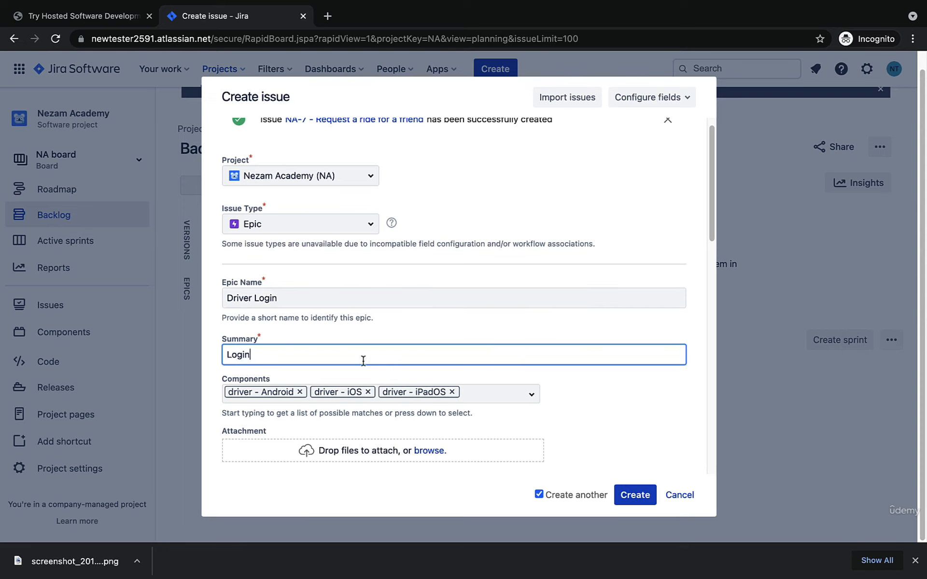
text(Driver)
click(635, 495)
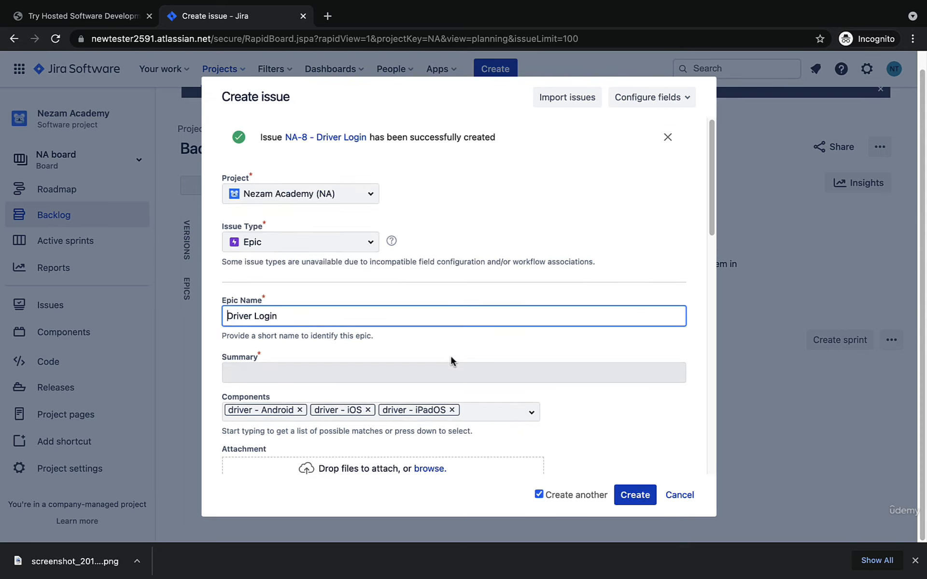
Step: Create another driver epic with Driver Registration as both the epic name and the summary
triple_click(420, 323)
text(Driver)
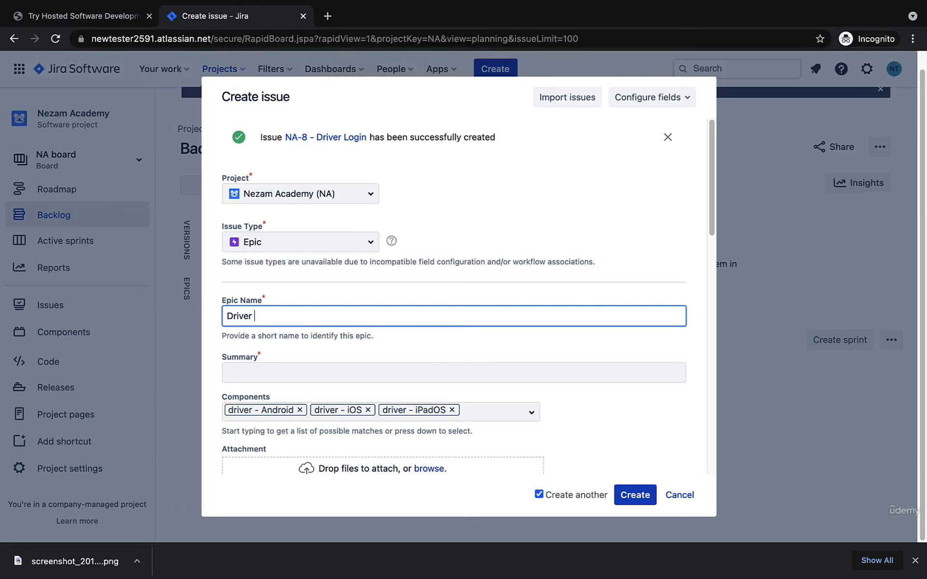
text( Registratio)
key(super+a)
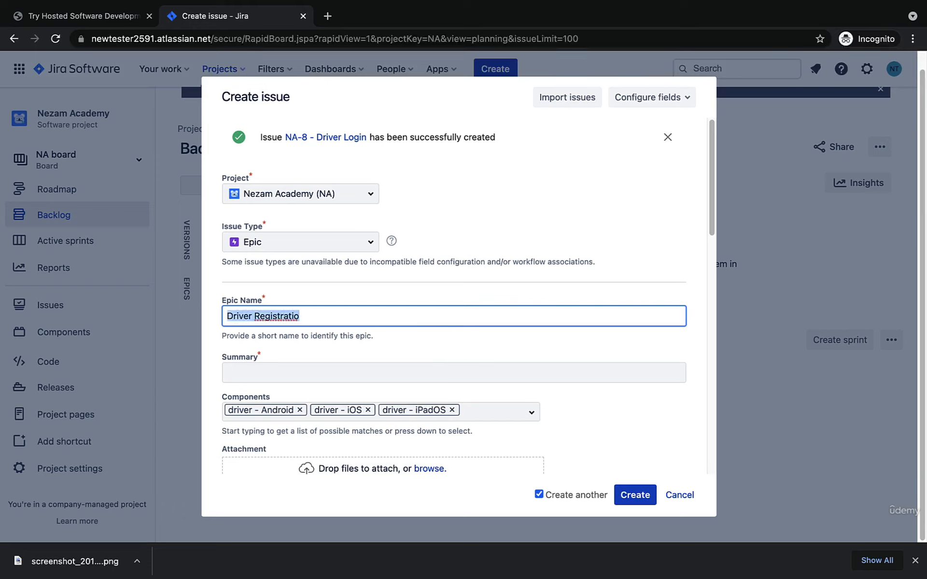
key(Right)
text(n)
key(super+a)
key(super+c)
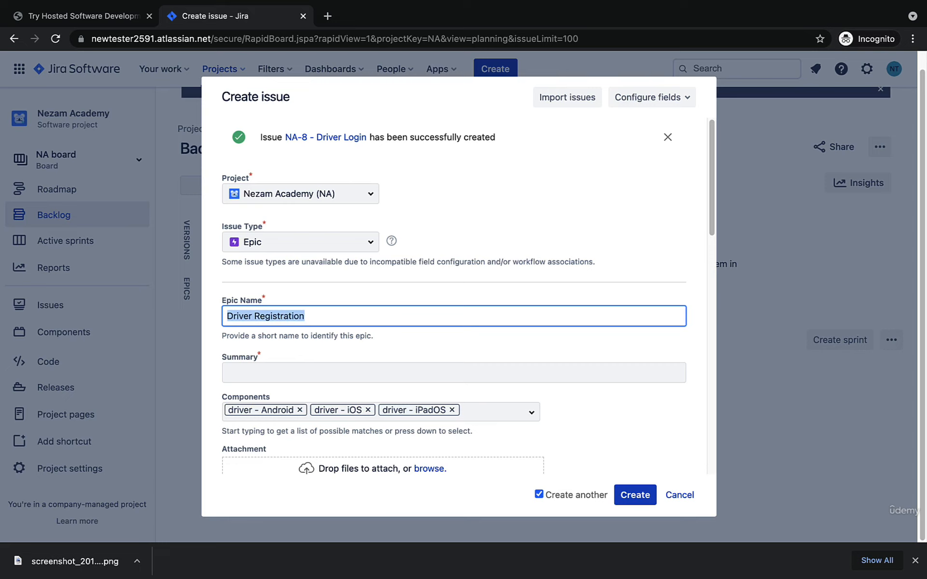
click(405, 364)
key(super+v)
click(642, 504)
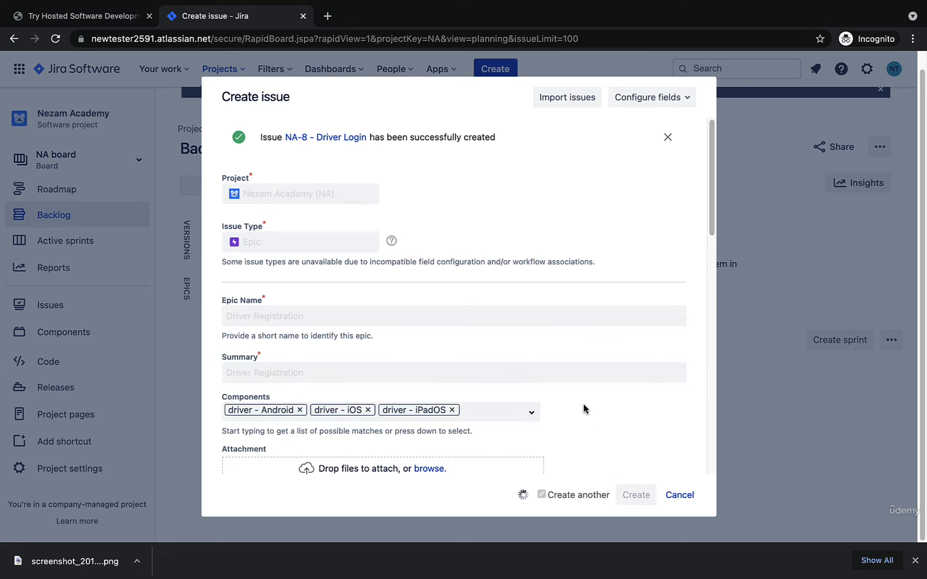
Step: Create another driver epic with Accept a ride as both the epic name and the summary
triple_click(501, 318)
text(Accept a ride)
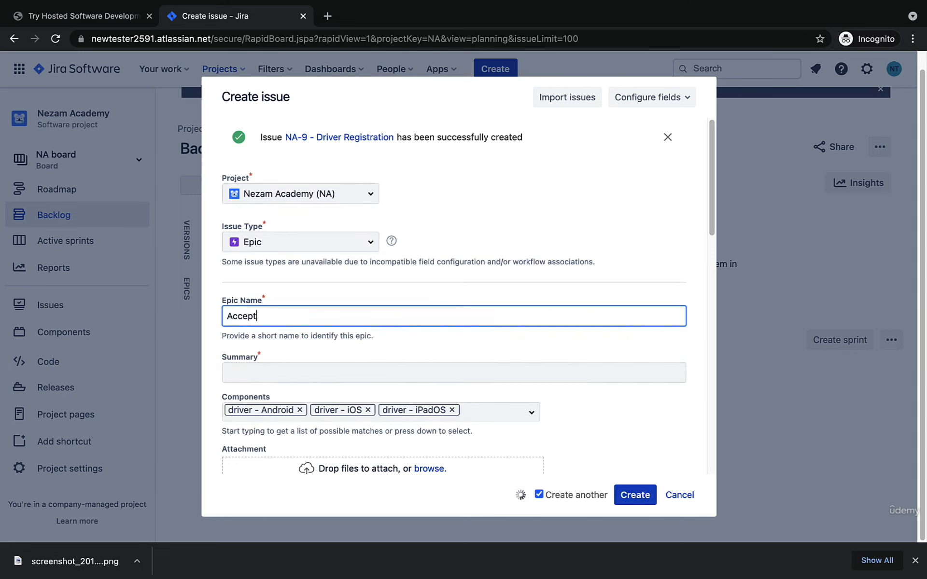
key(super+a)
key(super+c)
click(471, 364)
key(super+v)
key(Return)
Step: Create another driver epic with Decline a ride as both the epic name and the summary
triple_click(460, 311)
text(Decline a ride)
key(super+a)
key(super+c)
click(425, 373)
key(super+v)
key(Return)
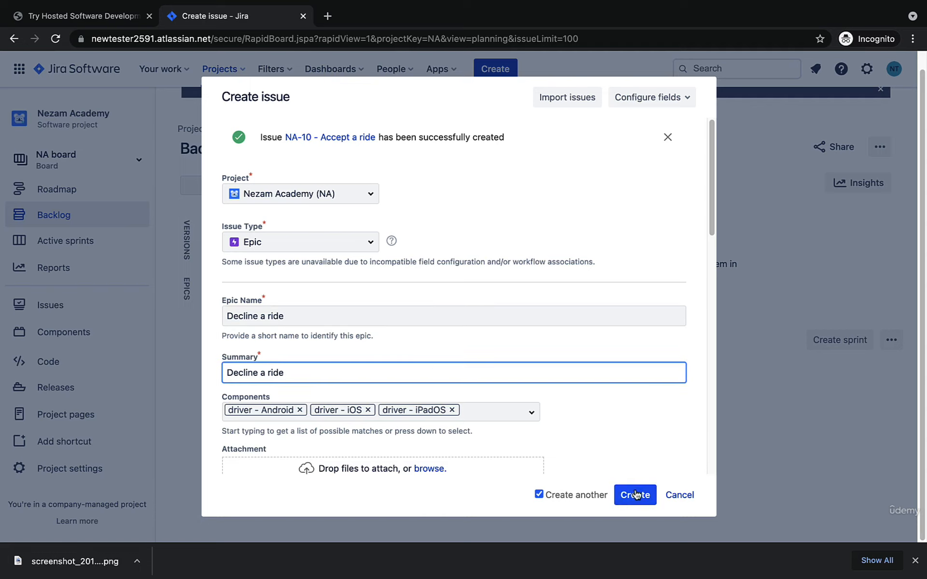
Step: Create a Leave a rating epic for the driver components, using the same text as its summary
key(super+a)
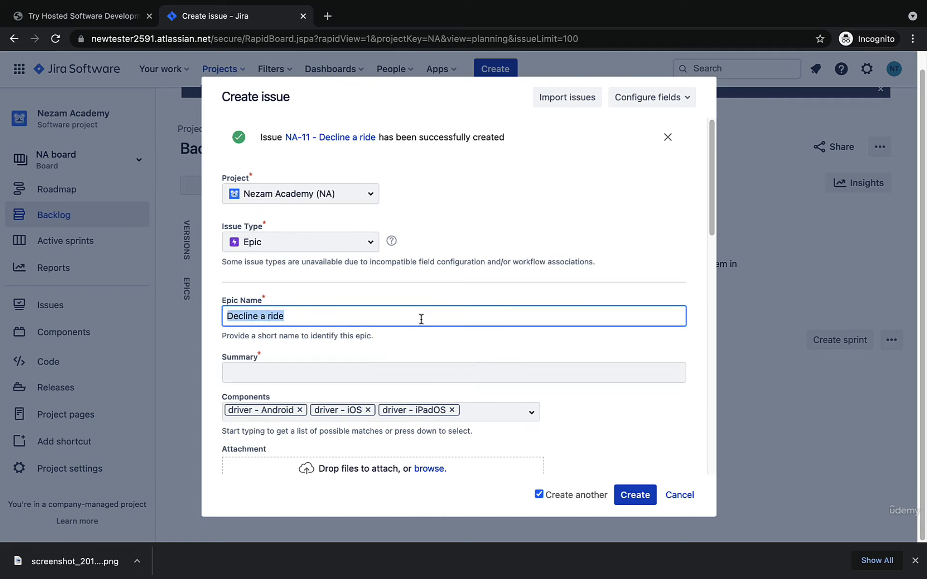
text(Lear)
key(BackSpace)
text(ve a rat)
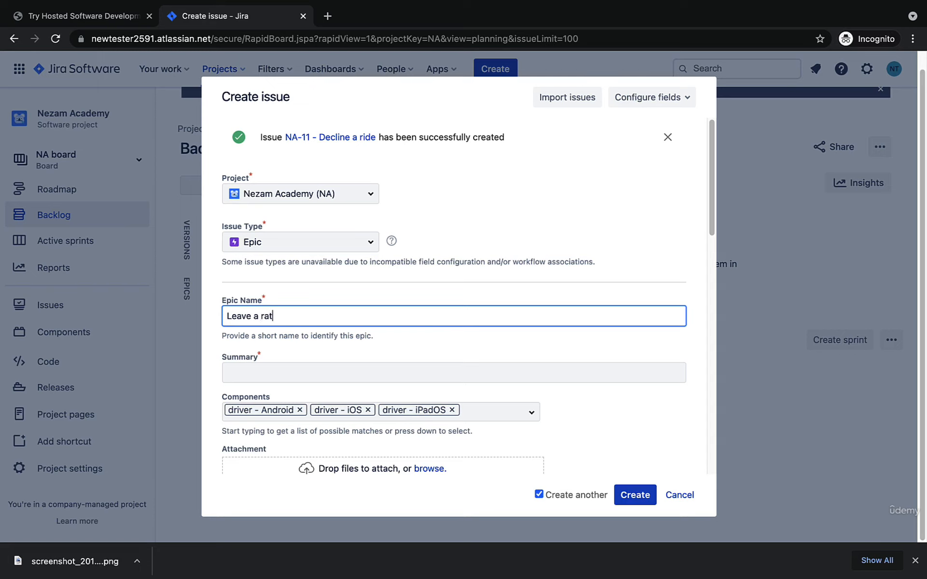
text(ing)
key(super+a)
key(super+c)
click(403, 372)
key(super+v)
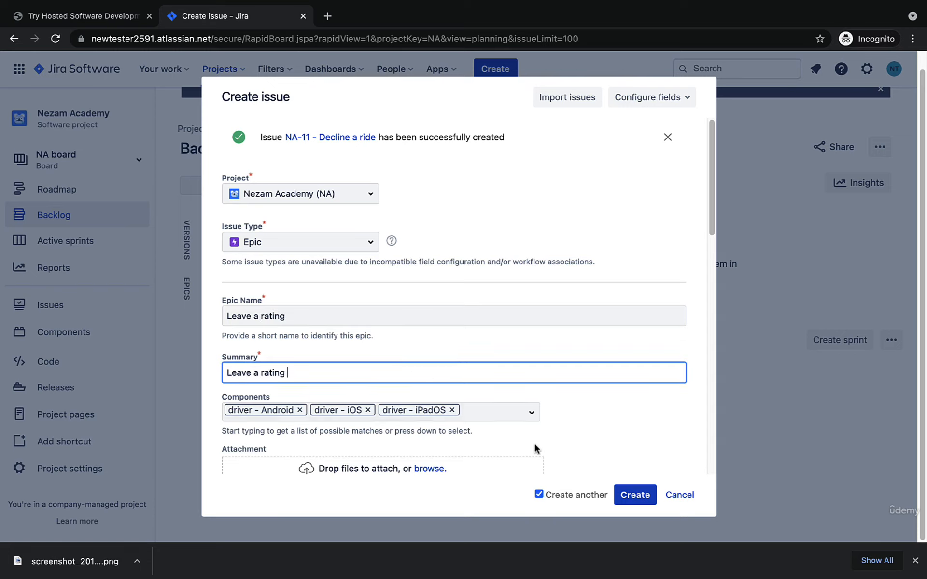
click(635, 495)
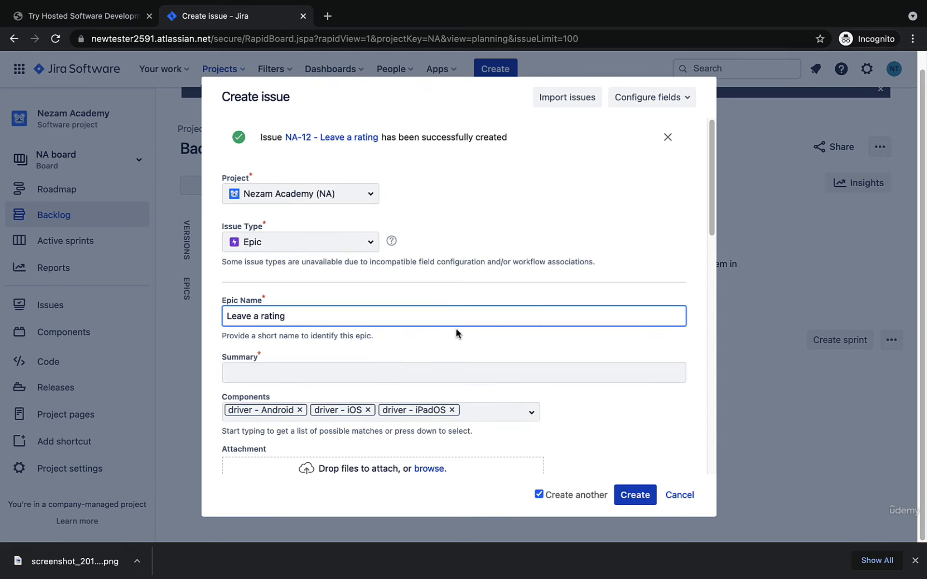
Step: Create another driver epic with My balance as both the epic name and the summary
key(super+a)
text(M)
key(super+a)
key(super+c)
click(459, 374)
key(super+v)
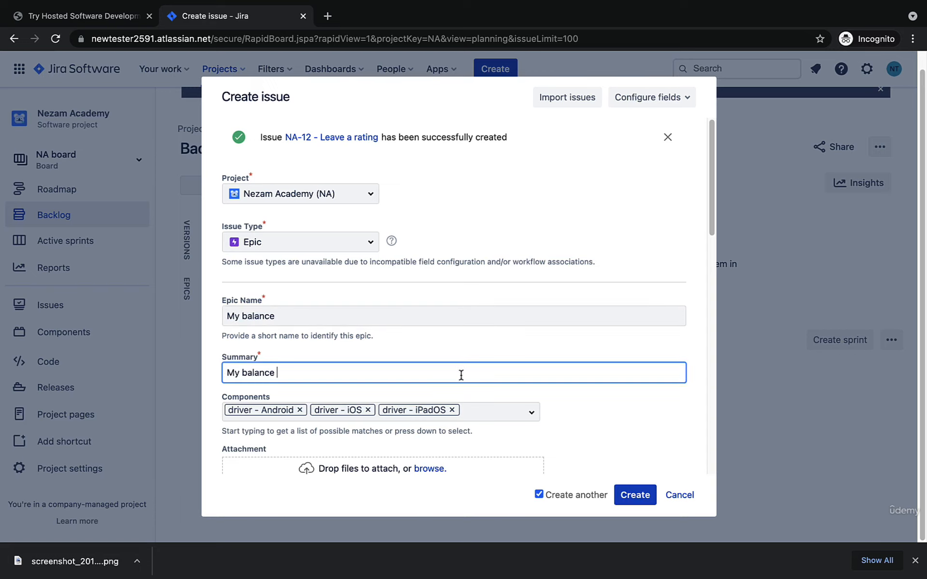
click(630, 496)
Step: Create another driver epic with Previous trips as both the epic name and the summary
key(super+a)
text(Previous tri)
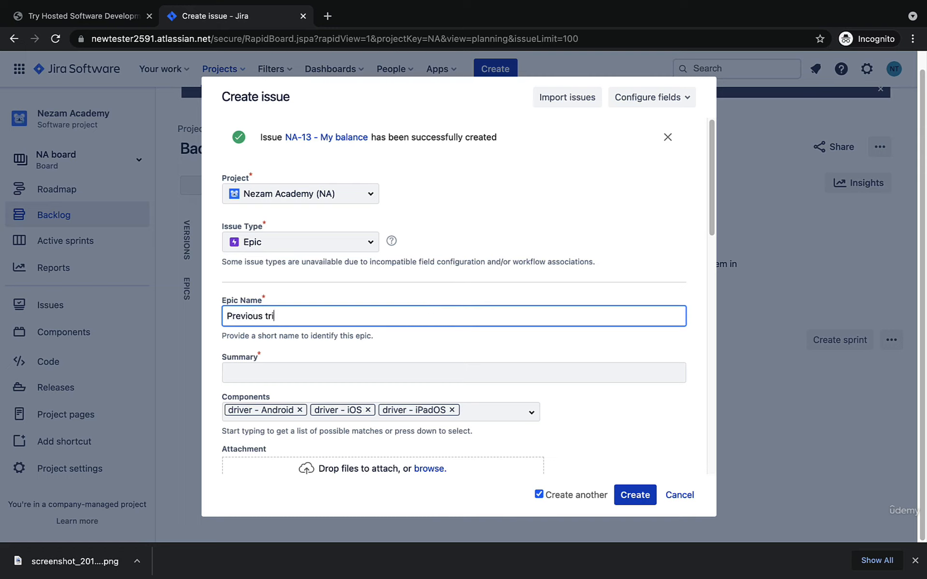
text(ps)
click(443, 375)
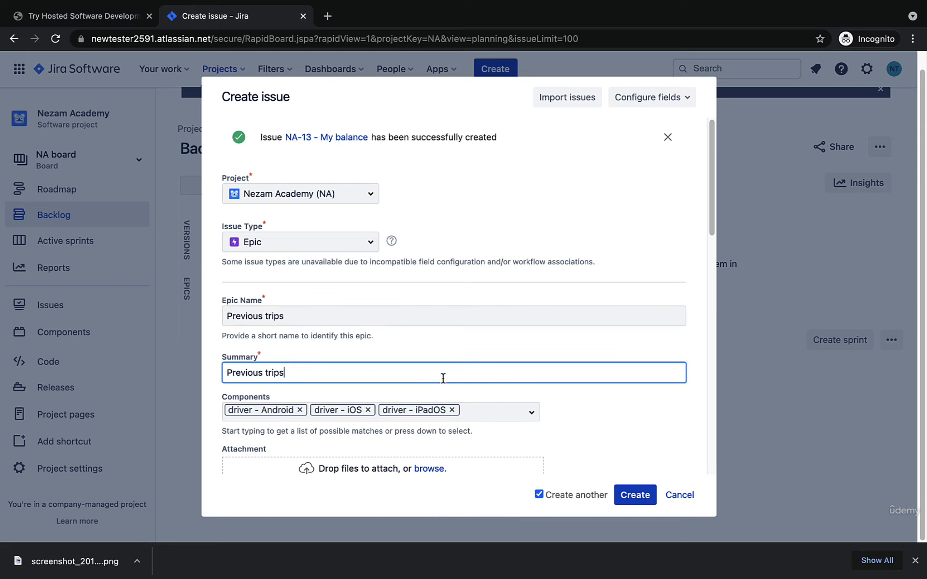
click(634, 502)
Step: Create another driver epic with My rating as both the epic name and the summary
key(super+a)
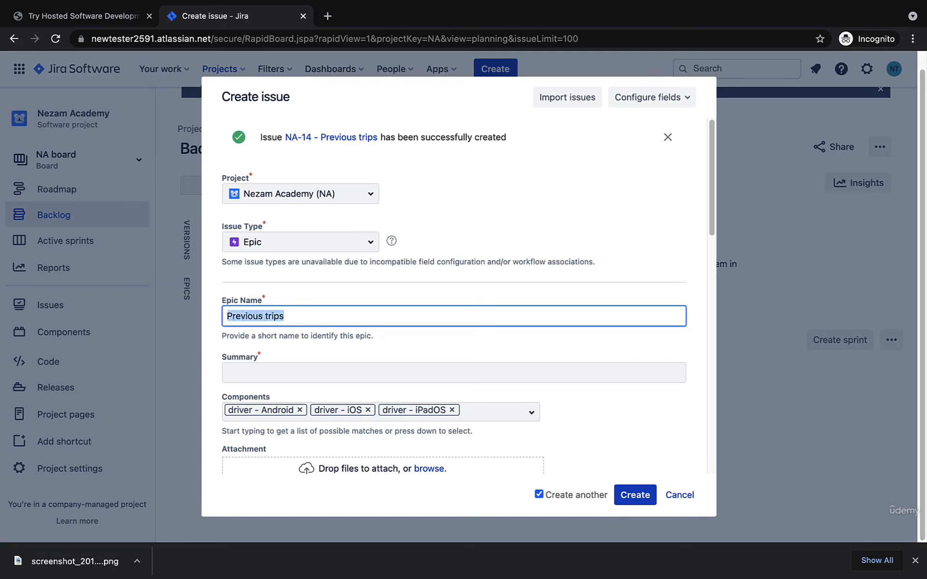
text(My rating)
key(super+a)
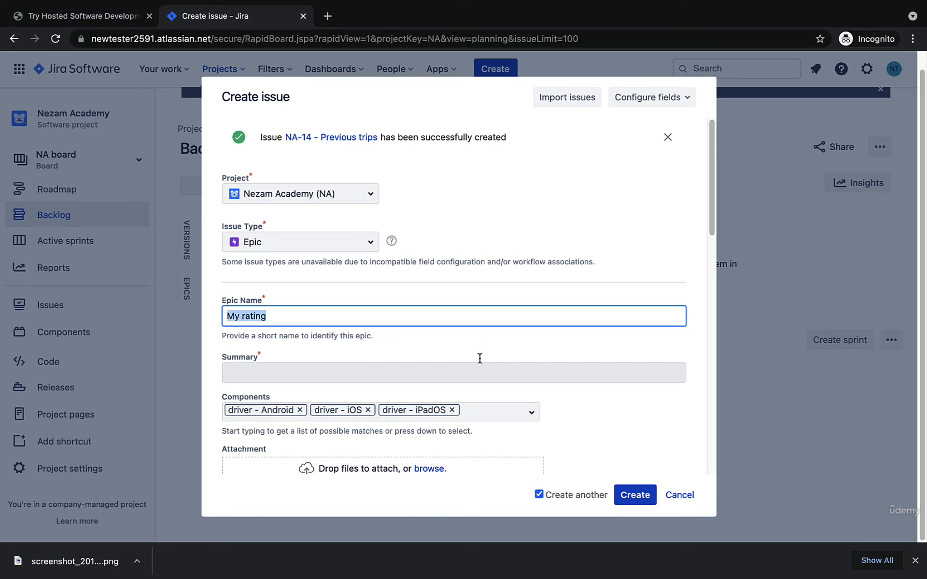
click(485, 374)
click(641, 494)
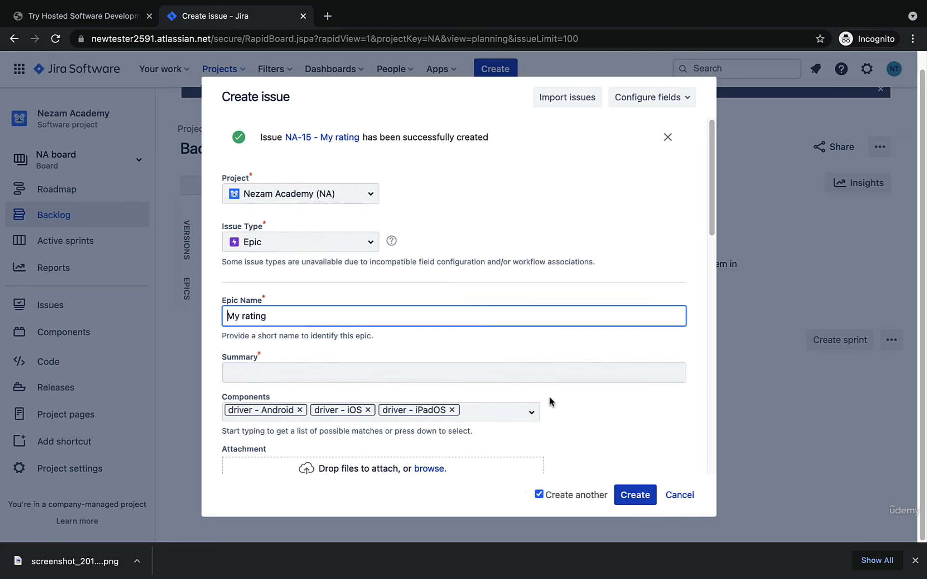
Step: Create the last driver epic with Set driver status as both its name and summary, turning off the option to create another
key(super+a)
text(M)
text(et s)
key(BackSpace)
text(driver status)
key(super+a)
key(super+c)
click(450, 377)
key(super+v)
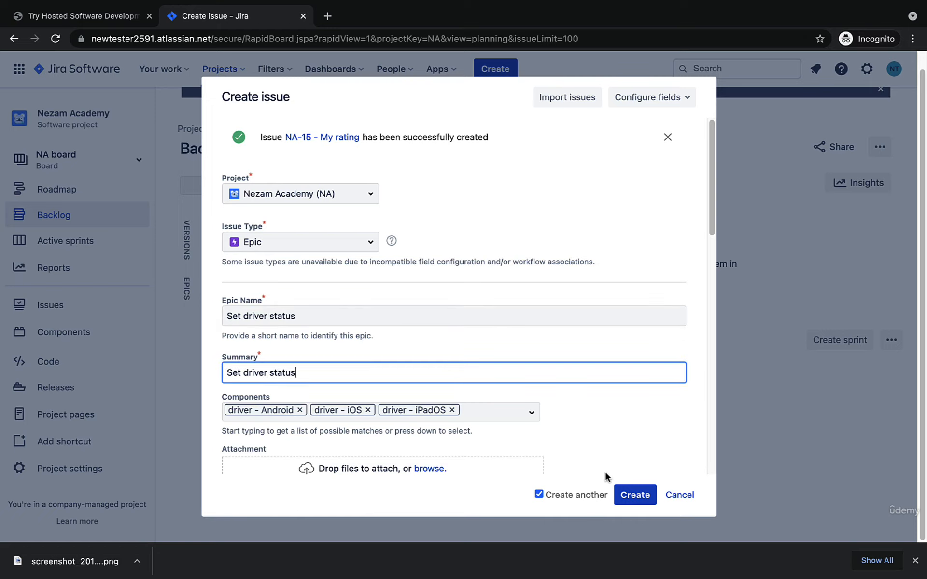
click(538, 495)
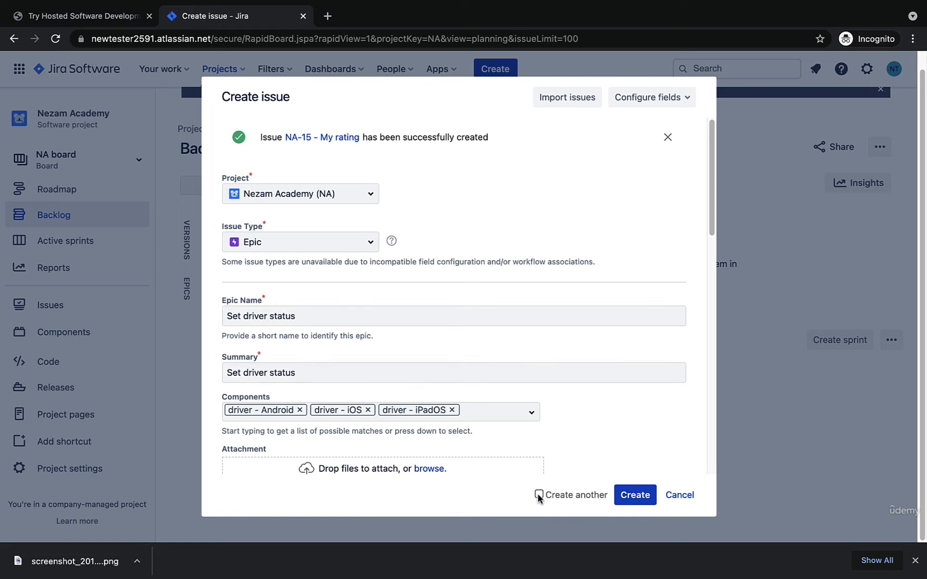
click(642, 495)
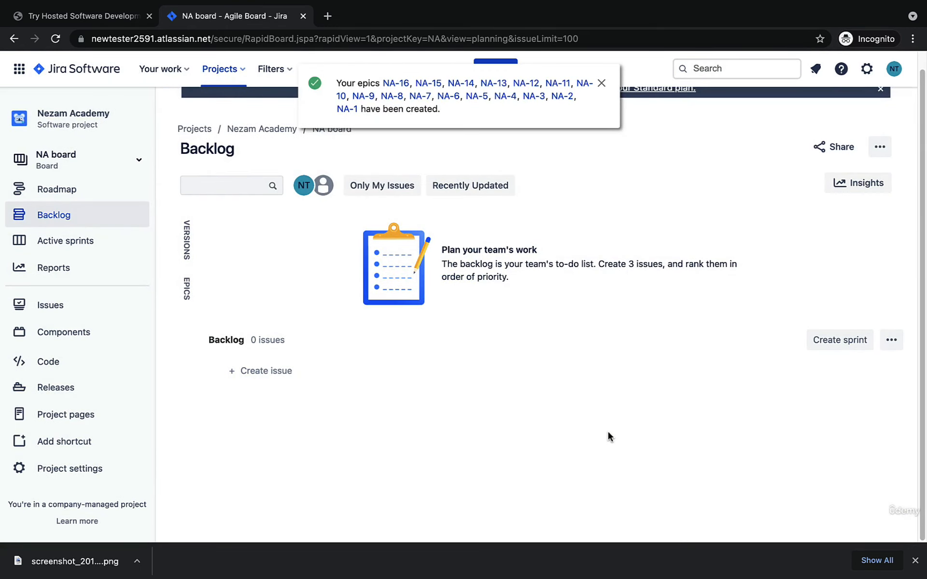
Step: Reload the backlog, show its epics list, dismiss the community notice and look through the epics
click(73, 213)
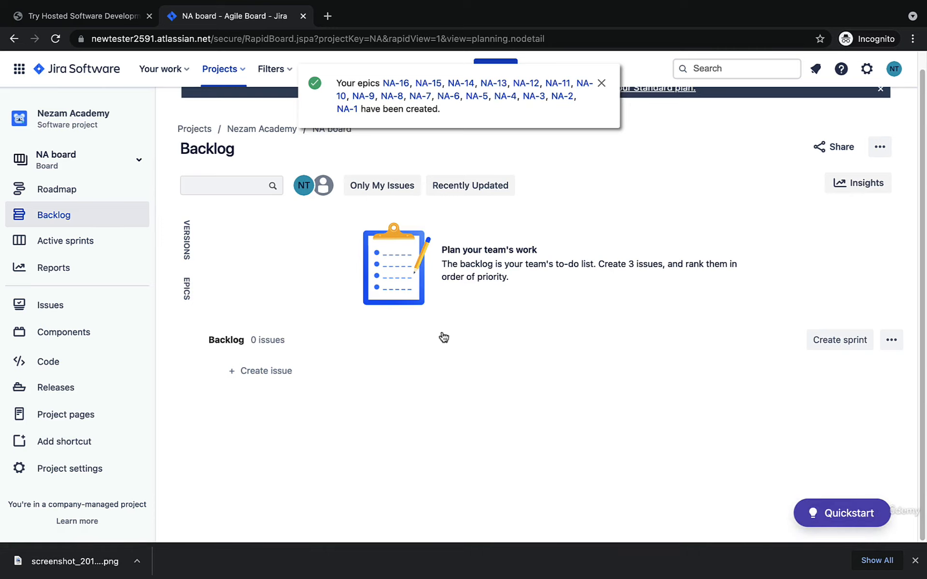
click(523, 39)
key(Return)
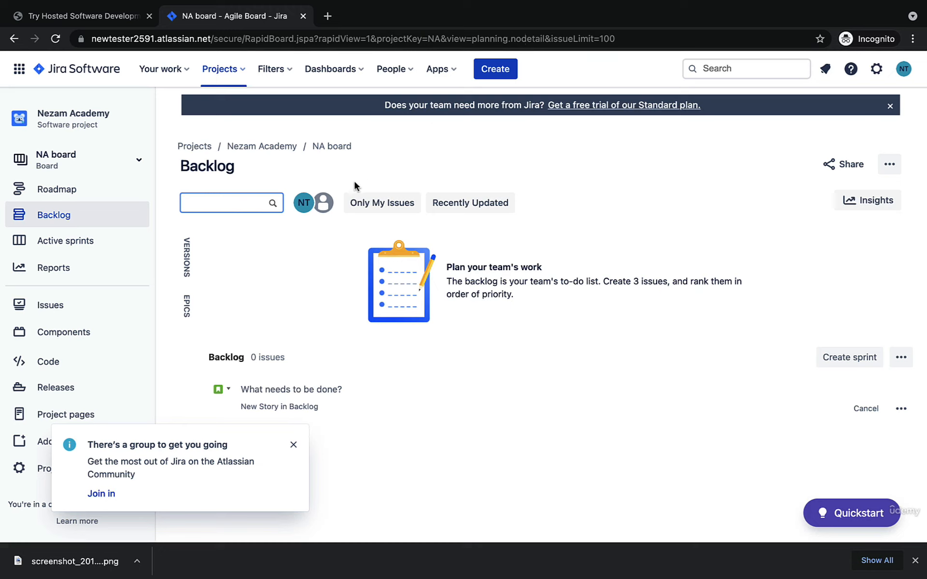
click(188, 305)
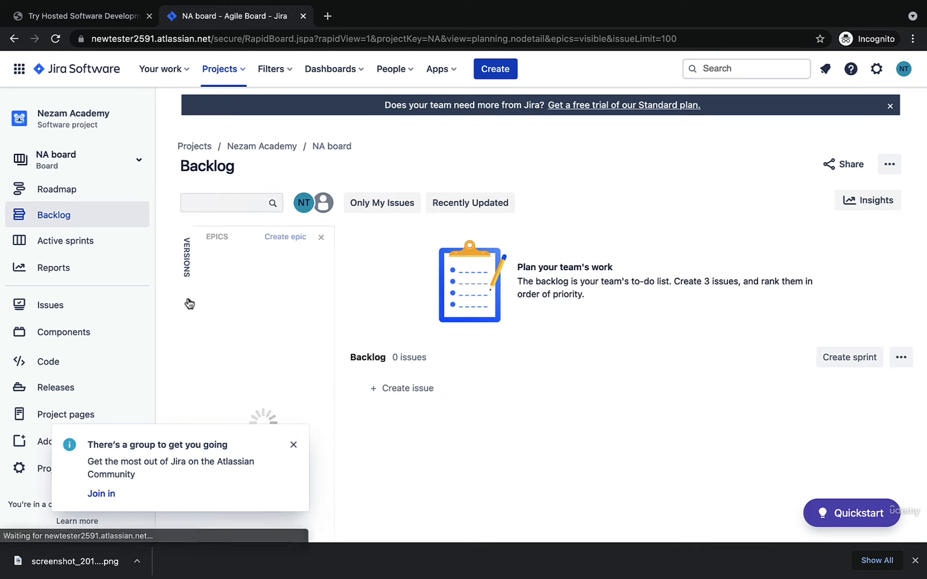
click(293, 444)
scroll(294, 389, down, 7)
scroll(293, 389, up, 7)
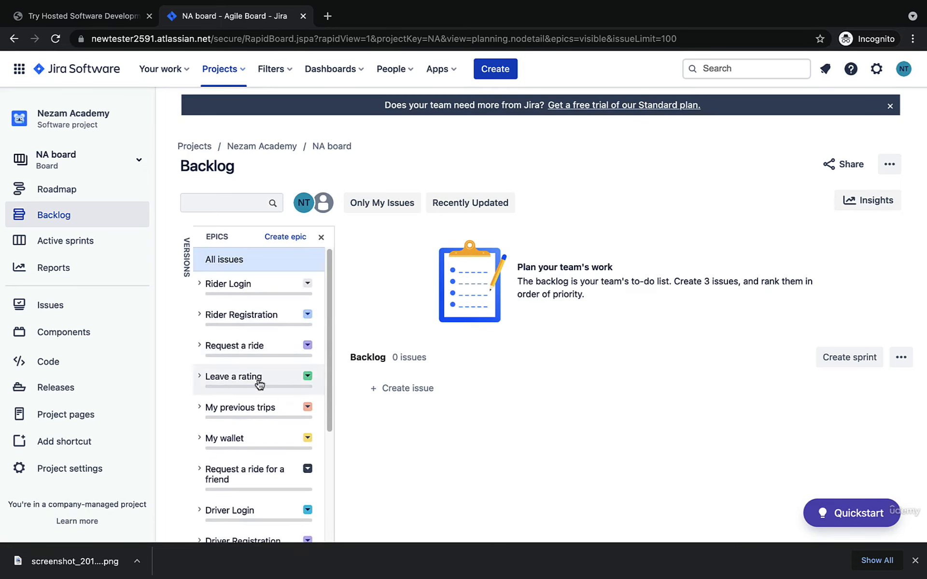
Step: Select the rider's Leave a rating epic and expand its details
click(244, 385)
click(197, 378)
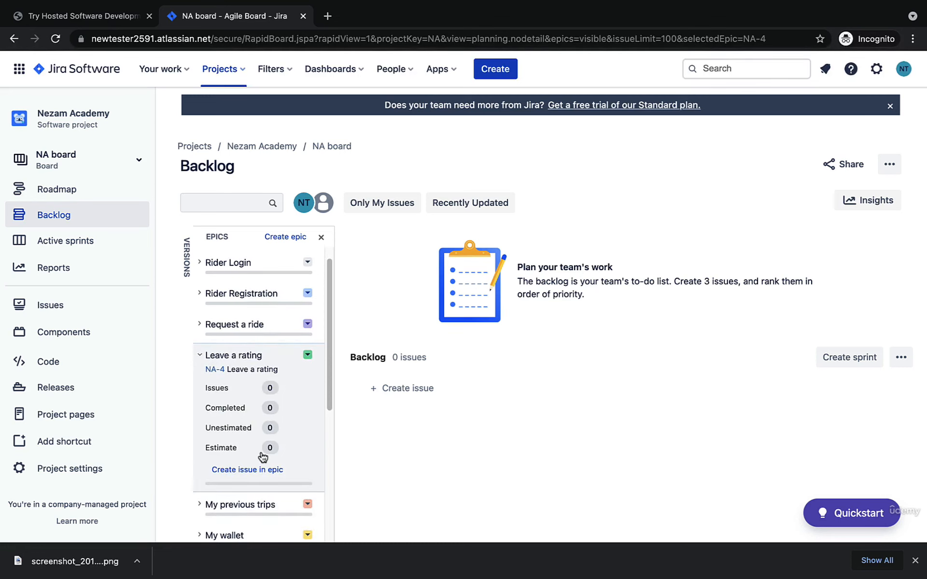
scroll(253, 476, up, 1)
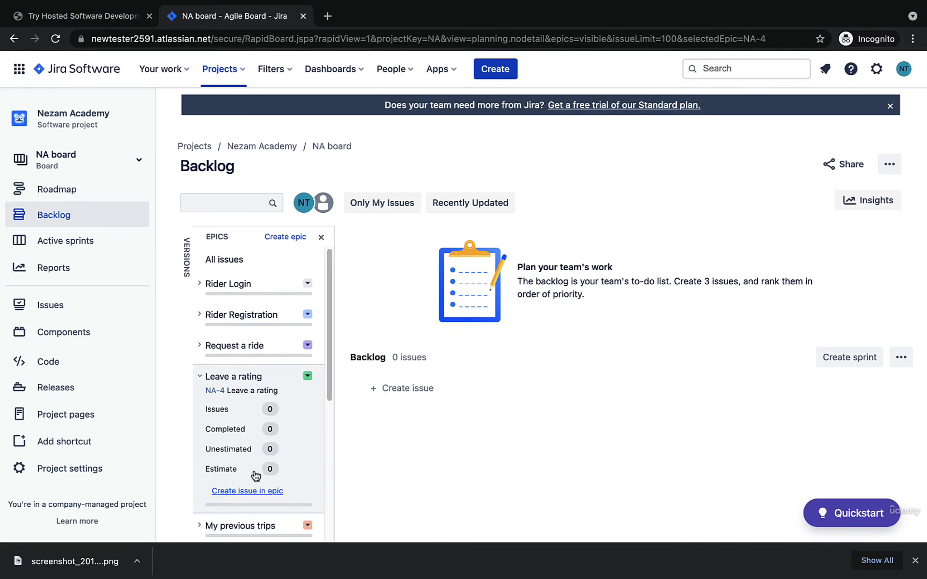
Step: Hide the epics list and show the backlog's versions instead
click(321, 237)
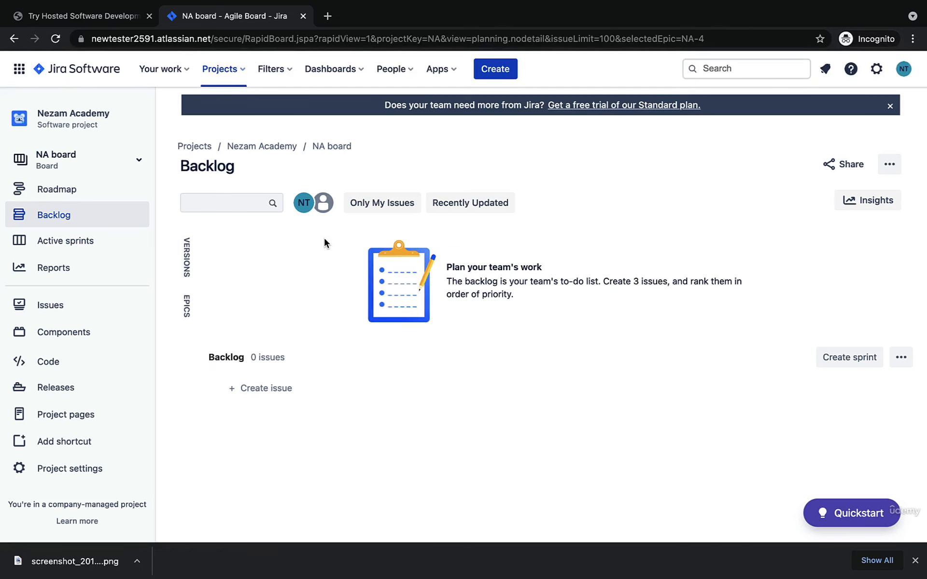
click(187, 263)
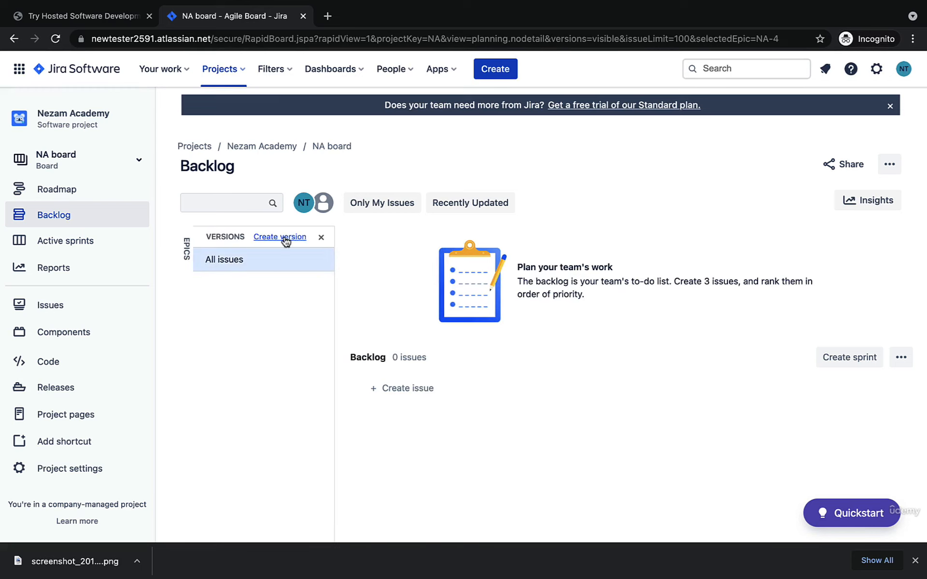